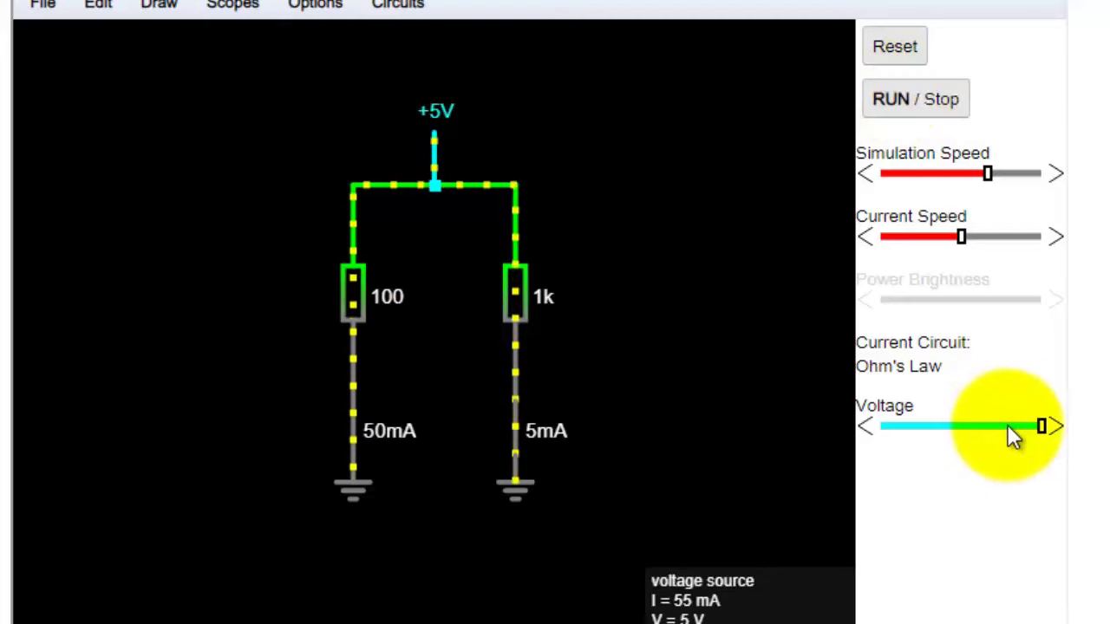
# Slide the Ohm's Law source voltage down from 5 V, via 3.5 V, to about 2.3 V
pyautogui.click(993, 423)
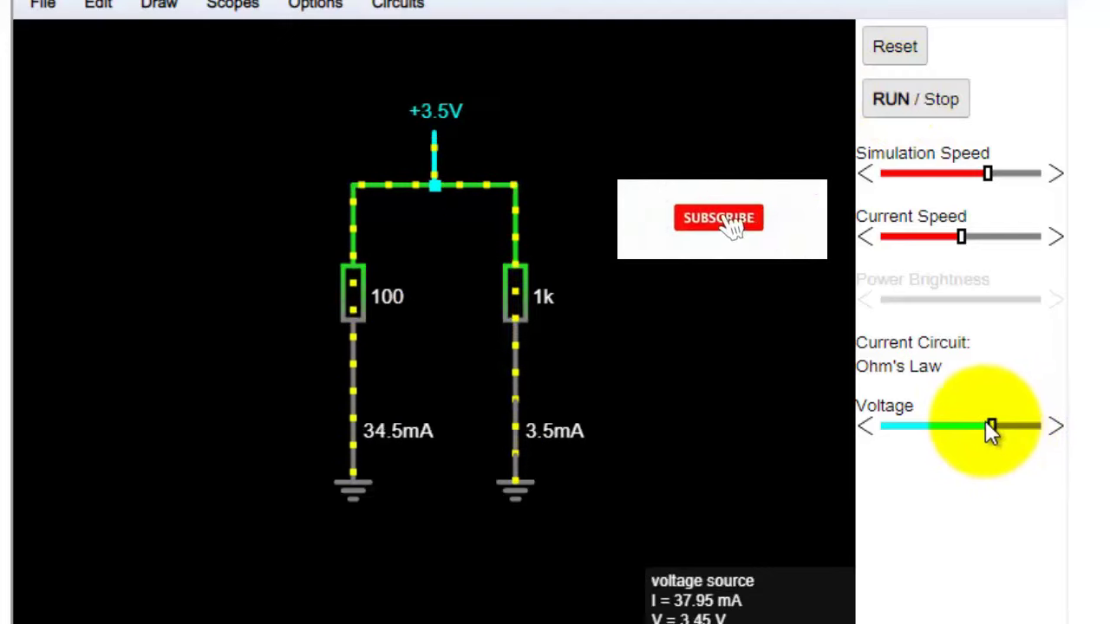
pyautogui.click(955, 423)
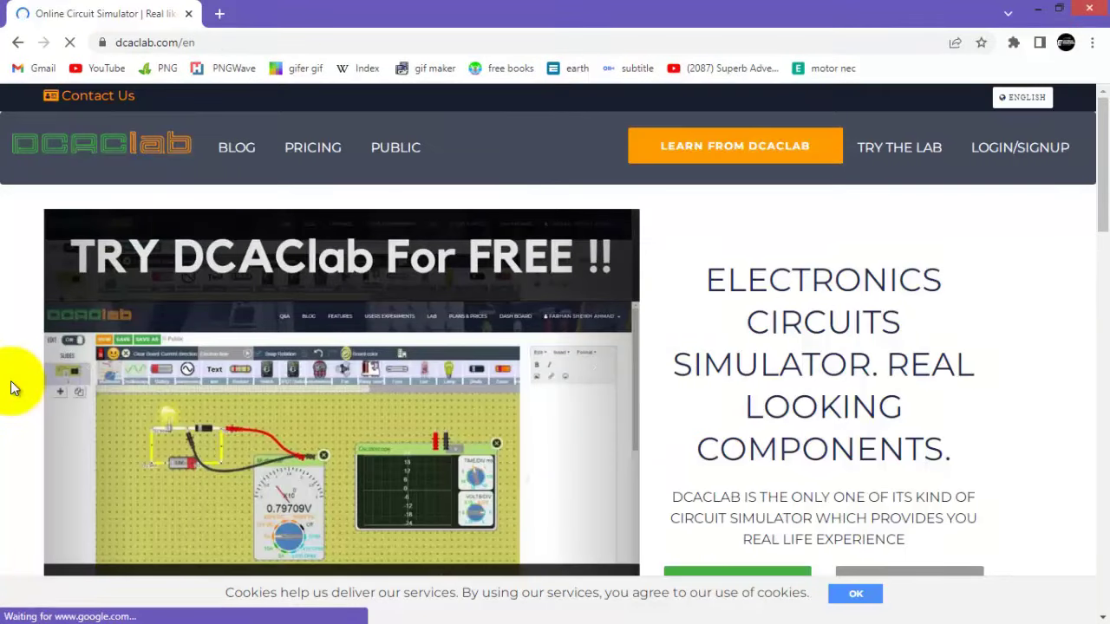
# Scroll down the DCACLab home page to reach the Try For Free launch button
pyautogui.scroll(-2, 11, 389)
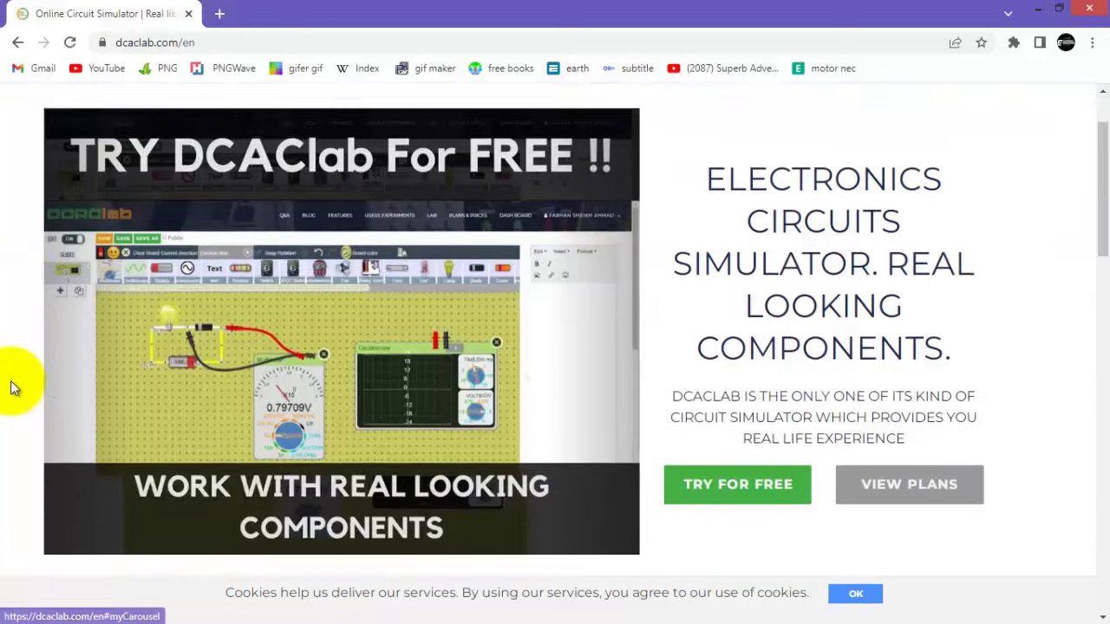
pyautogui.scroll(-2, 10, 388)
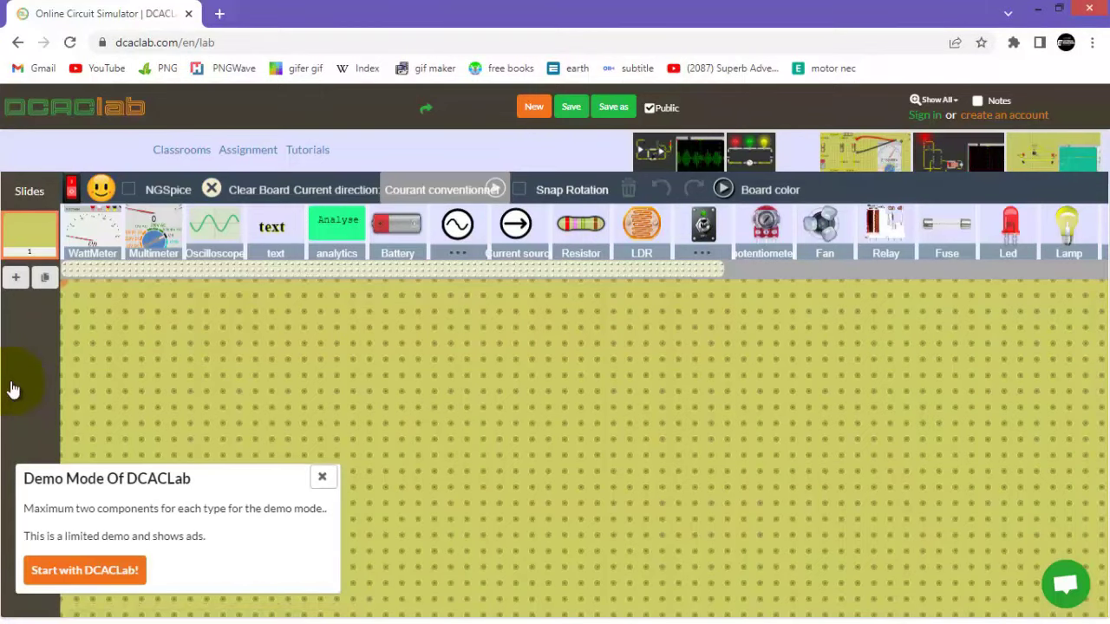
# Stand the 5 V battery upright, then add a toggle switch and a relay to its right
pyautogui.click(412, 360)
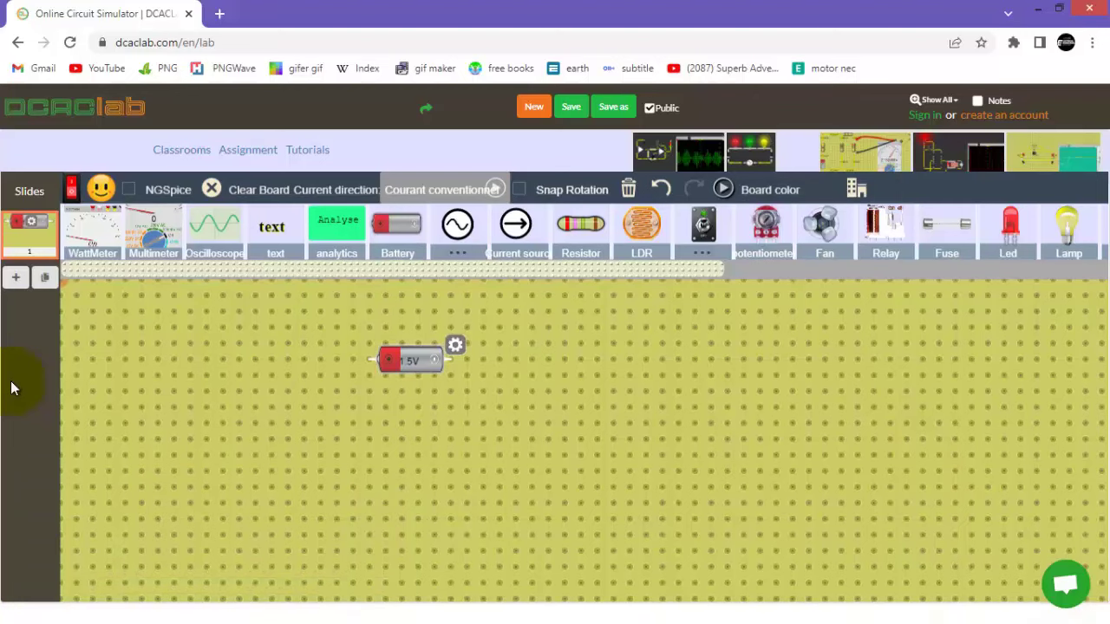
pyautogui.rightClick(416, 365)
pyautogui.press('Escape')
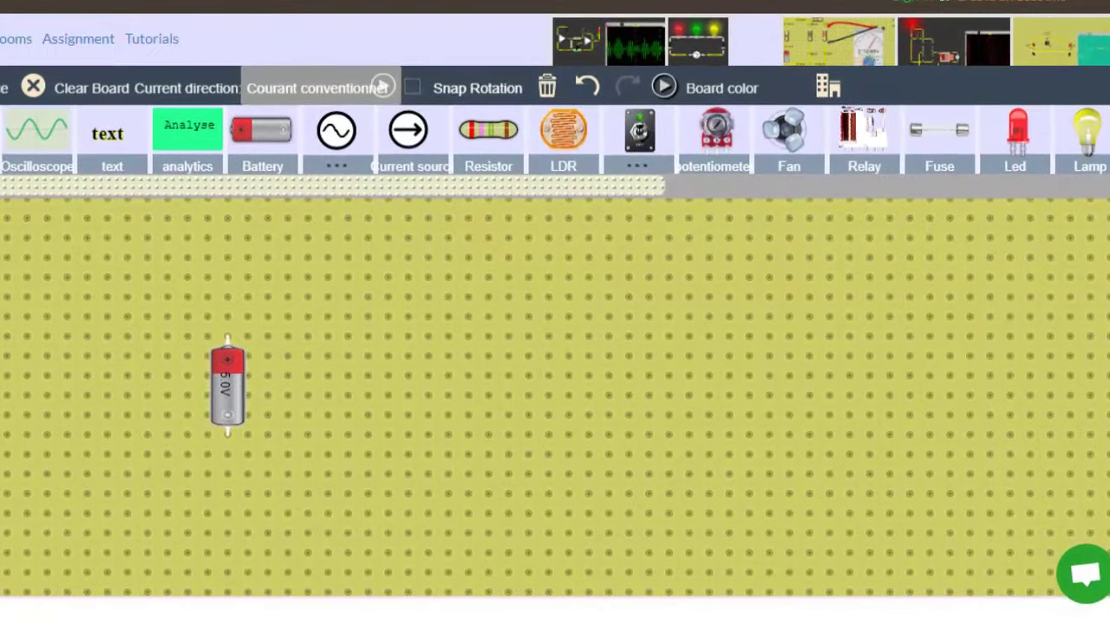
pyautogui.moveTo(639, 130)
pyautogui.mouseDown()
pyautogui.moveTo(658, 297)
pyautogui.moveTo(338, 296)
pyautogui.mouseUp()
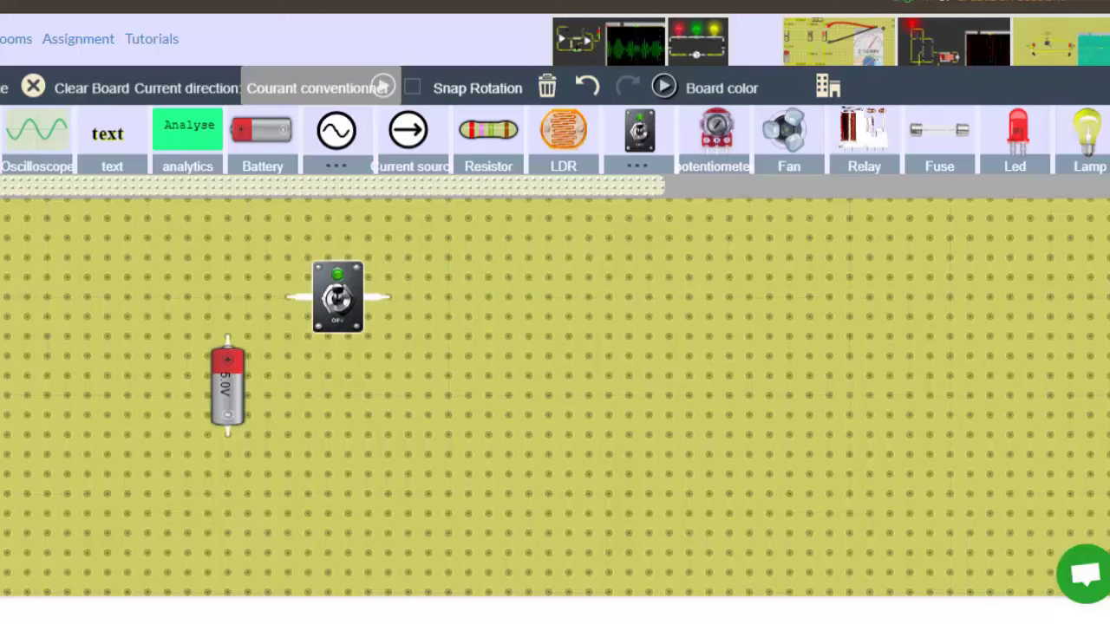
pyautogui.moveTo(863, 130)
pyautogui.mouseDown()
pyautogui.moveTo(715, 277)
pyautogui.moveTo(555, 295)
pyautogui.moveTo(535, 276)
pyautogui.moveTo(535, 295)
pyautogui.mouseUp()
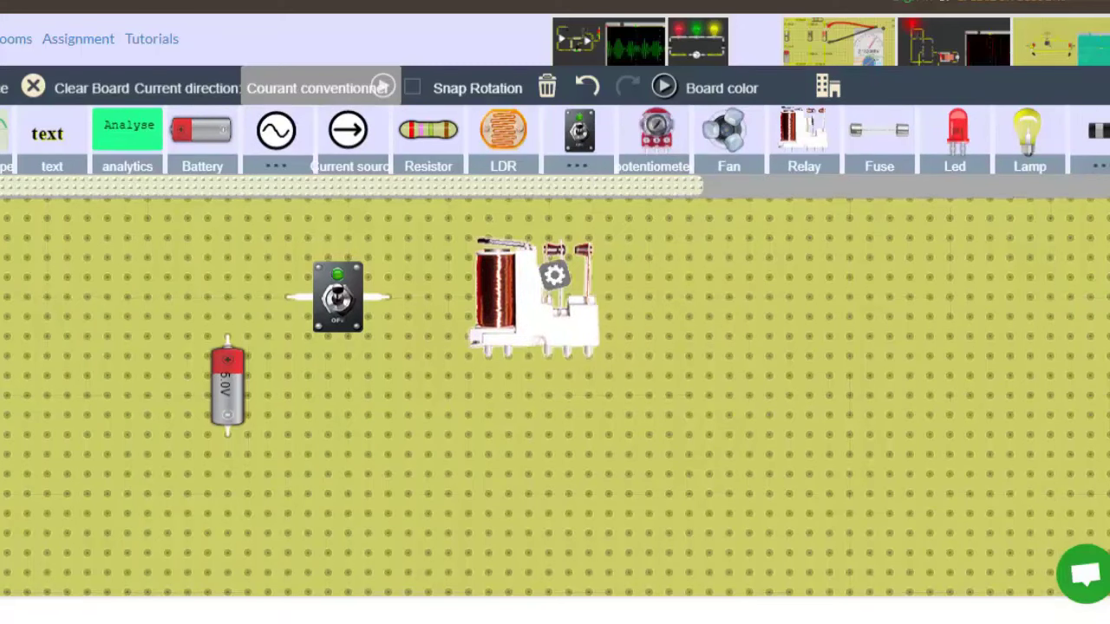
# Wire the relay coil pin to the switch, the switch to the battery top, and start a coil return wire
pyautogui.click(555, 275)
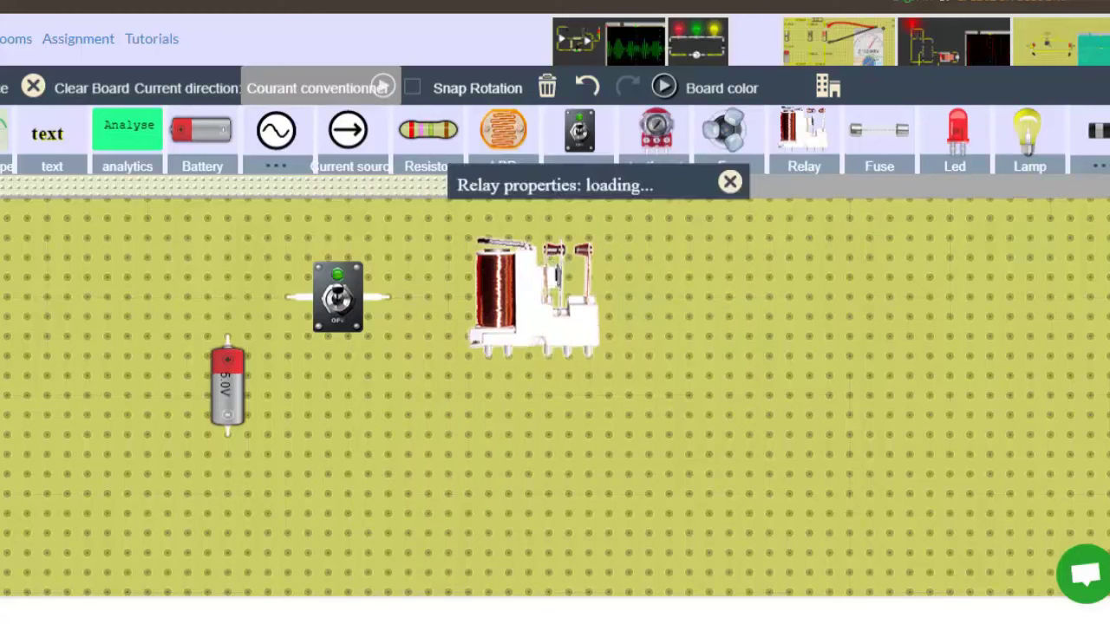
pyautogui.moveTo(484, 360); pyautogui.dragTo(433, 322)
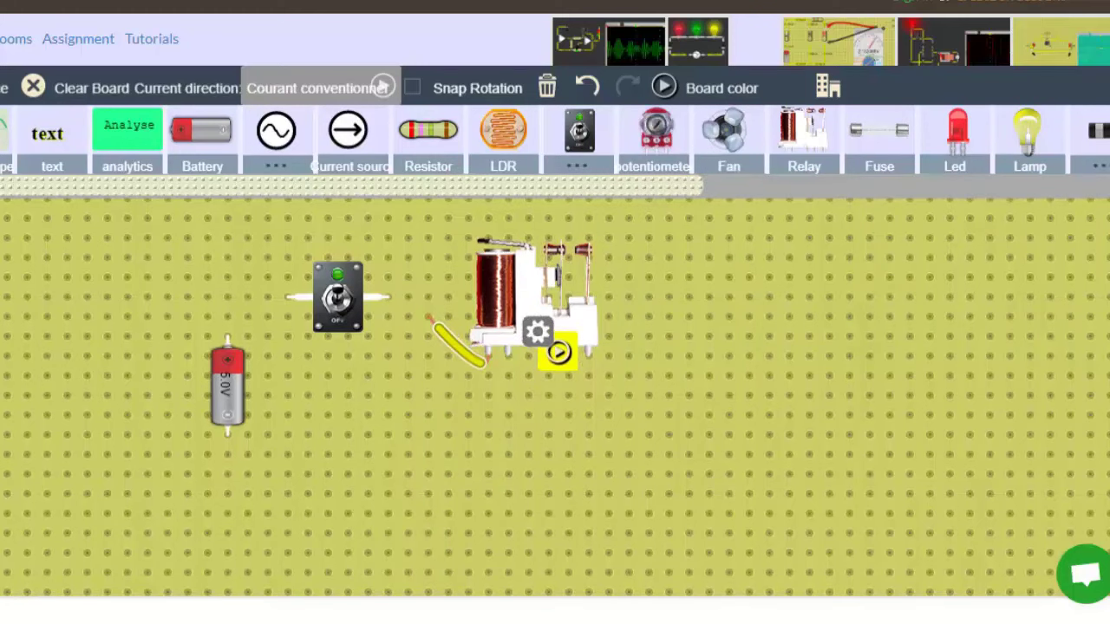
pyautogui.moveTo(434, 322); pyautogui.dragTo(397, 299)
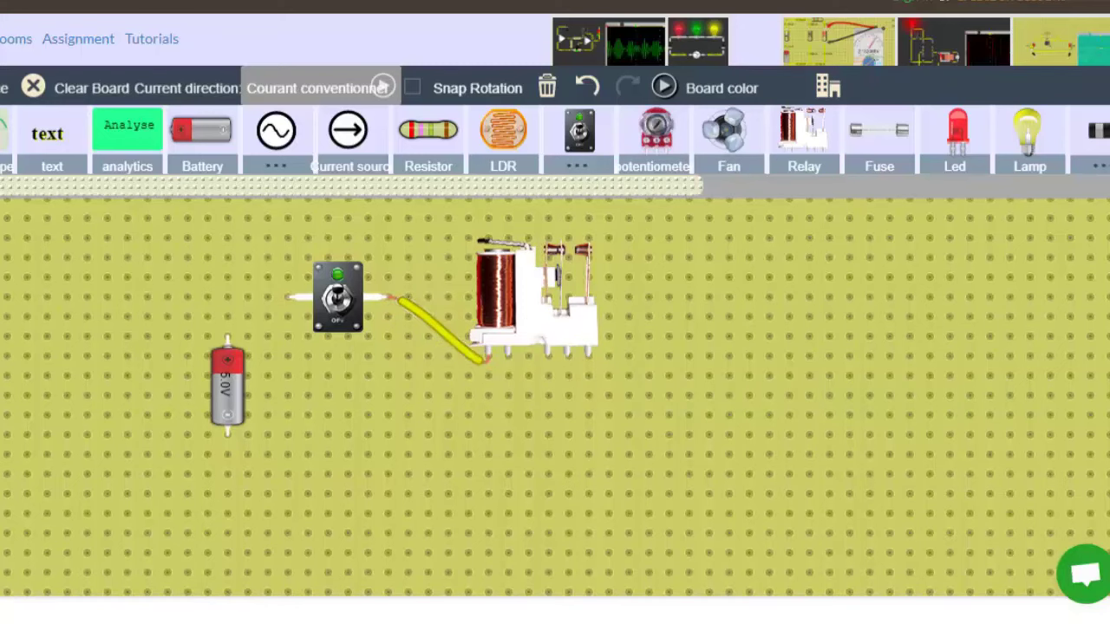
pyautogui.moveTo(286, 297); pyautogui.dragTo(229, 336)
pyautogui.moveTo(317, 451)
pyautogui.mouseDown()
pyautogui.moveTo(485, 397)
pyautogui.moveTo(501, 363)
pyautogui.mouseUp()
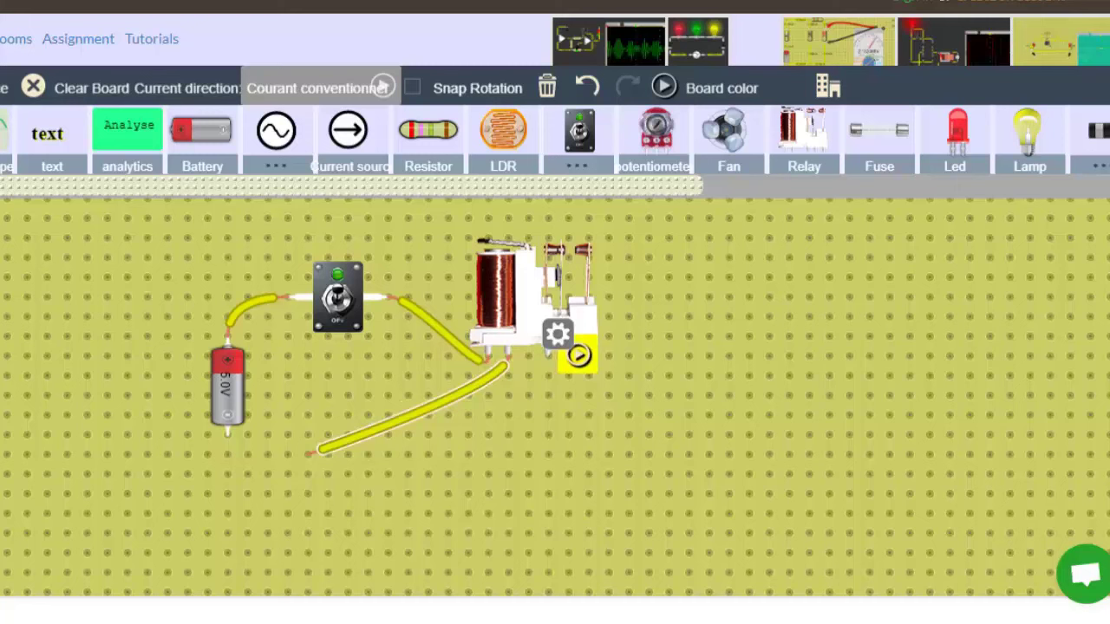
# Close the coil loop at the first battery's bottom, and wire a second battery to a relay contact pin
pyautogui.moveTo(318, 451); pyautogui.dragTo(228, 431)
pyautogui.moveTo(202, 130); pyautogui.dragTo(485, 469)
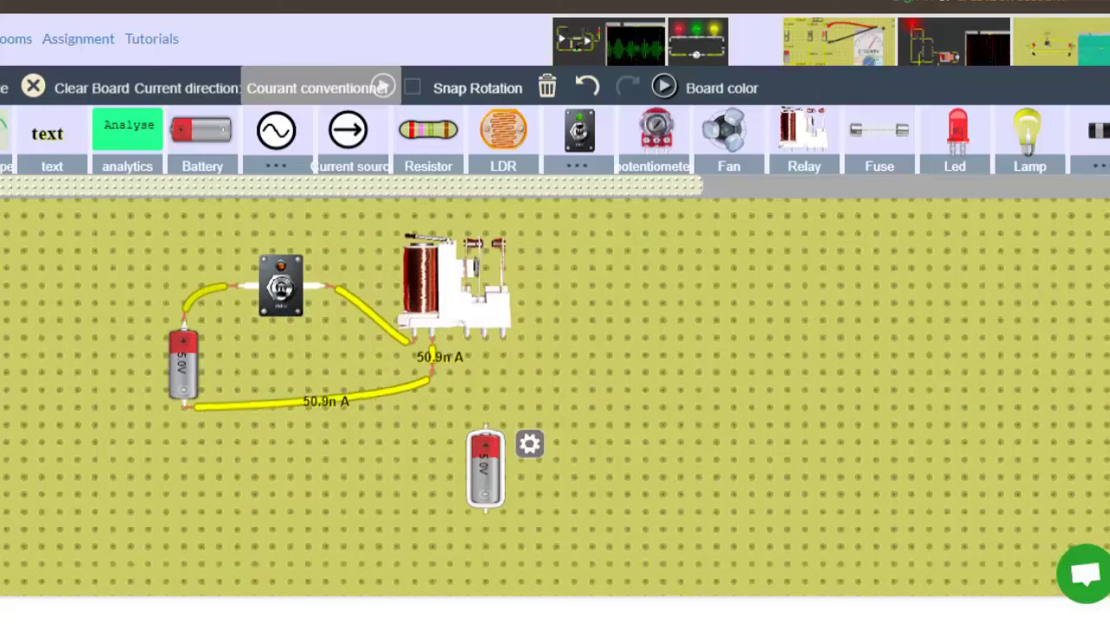
pyautogui.moveTo(469, 349); pyautogui.dragTo(486, 427)
pyautogui.moveTo(469, 348); pyautogui.dragTo(485, 347)
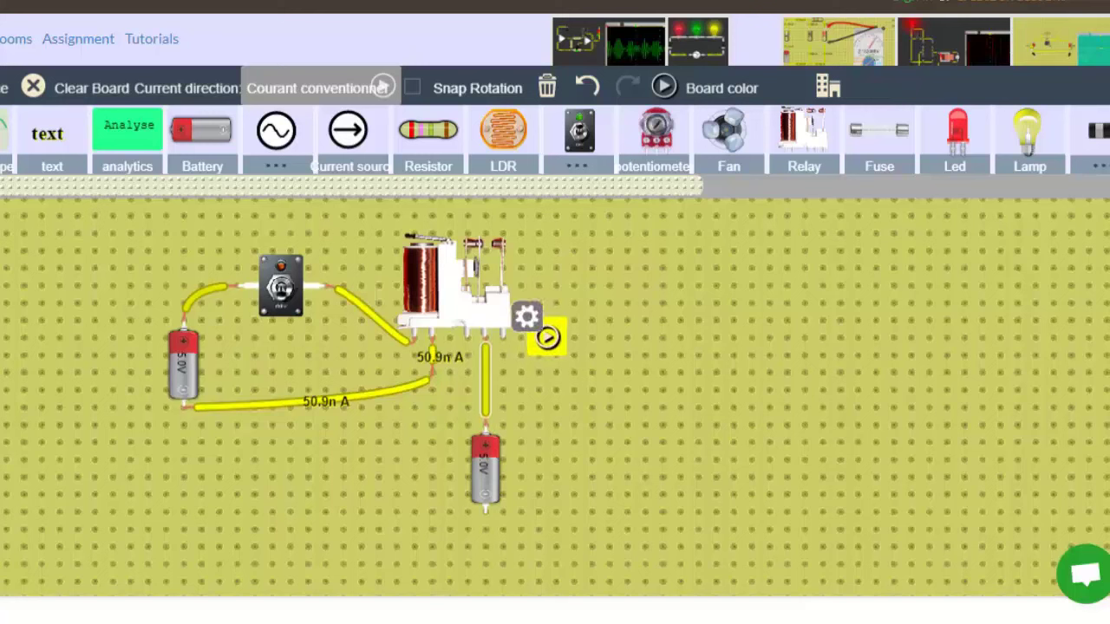
# Add a fan and wire it between the second battery's bottom terminal and the other relay contact
pyautogui.moveTo(728, 134)
pyautogui.mouseDown()
pyautogui.moveTo(725, 286)
pyautogui.moveTo(705, 335)
pyautogui.moveTo(654, 372)
pyautogui.mouseUp()
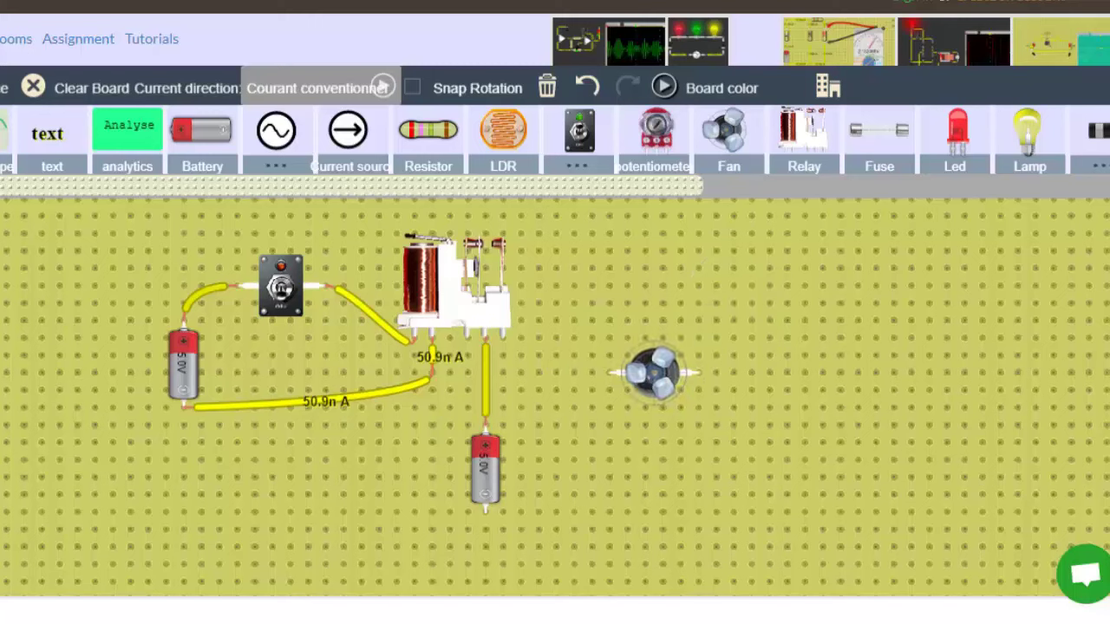
pyautogui.moveTo(613, 373); pyautogui.dragTo(543, 356)
pyautogui.moveTo(693, 374); pyautogui.dragTo(488, 506)
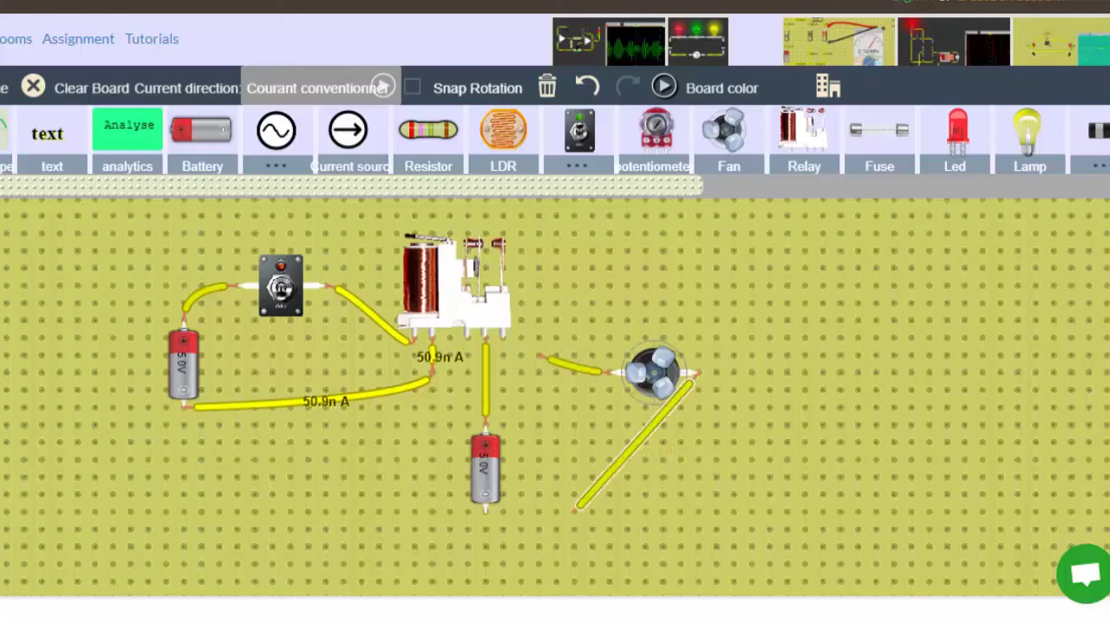
pyautogui.moveTo(504, 337); pyautogui.dragTo(541, 354)
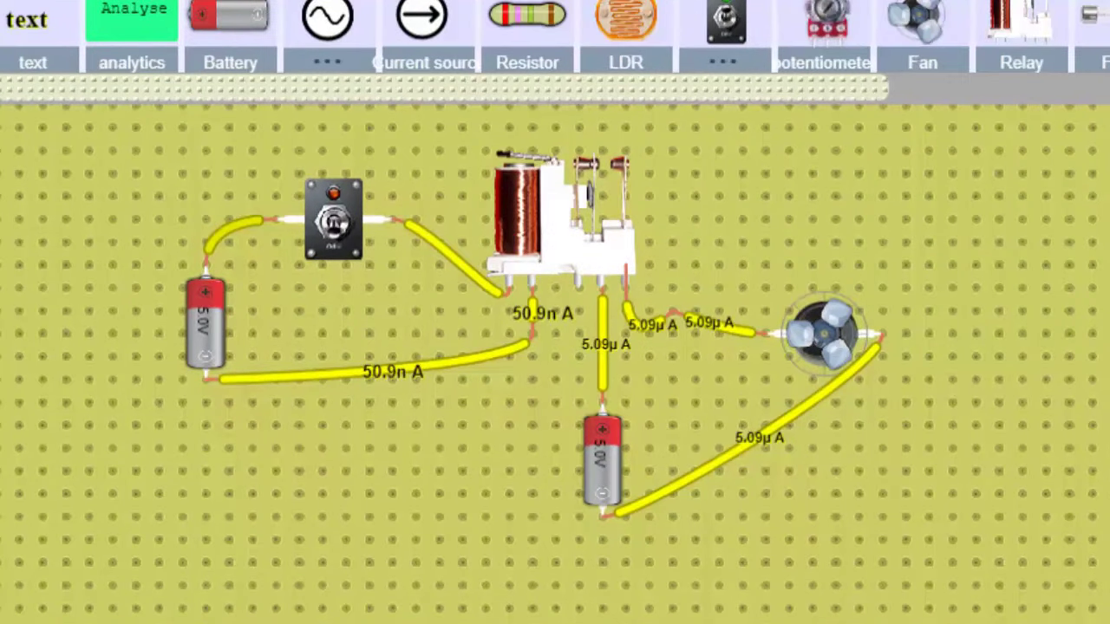
# Switch on the fan circuit, then search Google for partsim and open the PartSim website
pyautogui.click(333, 222)
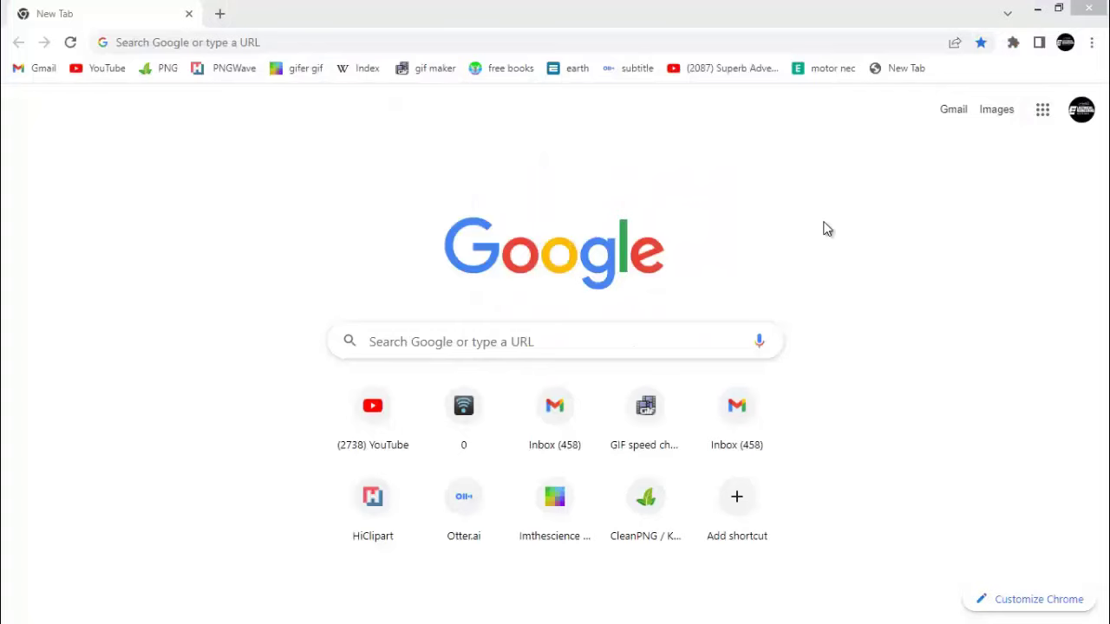
pyautogui.click(483, 344)
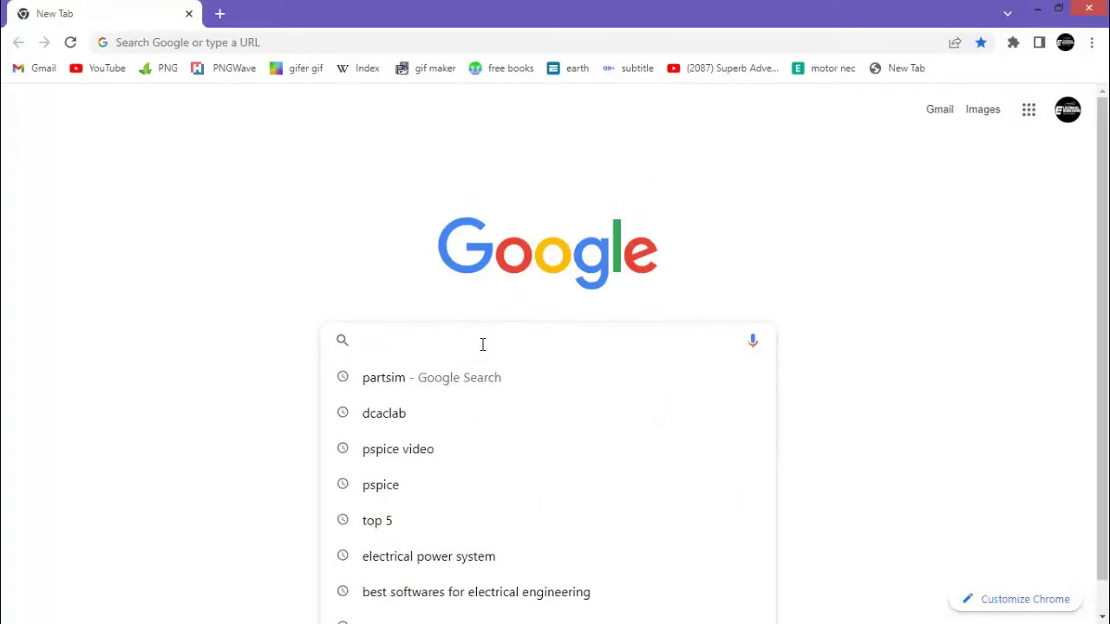
pyautogui.write('partsim')
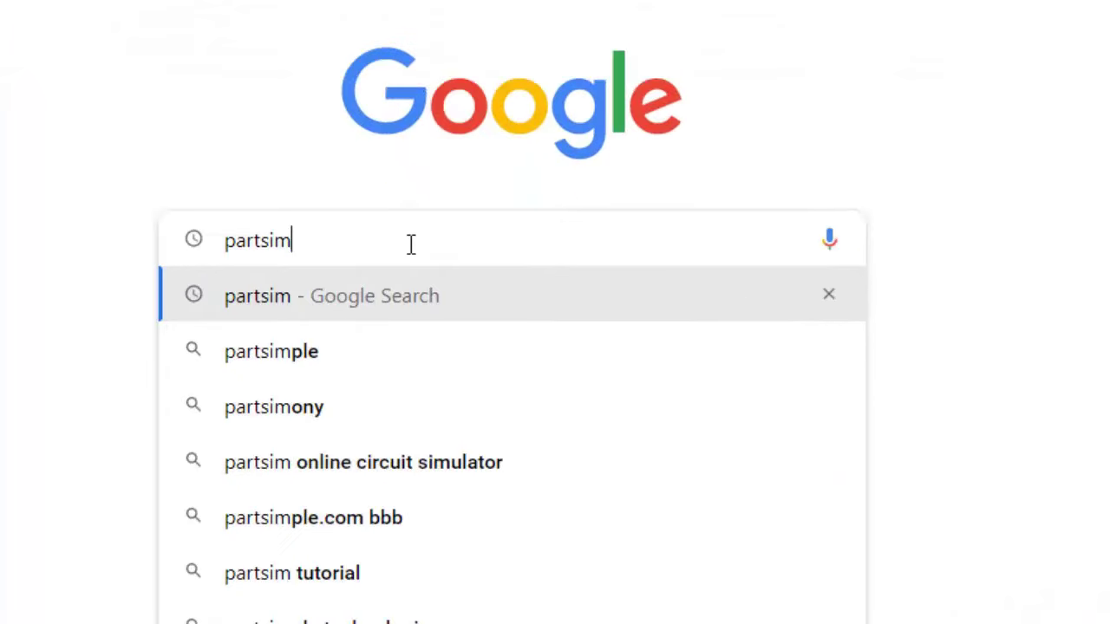
pyautogui.press('Return')
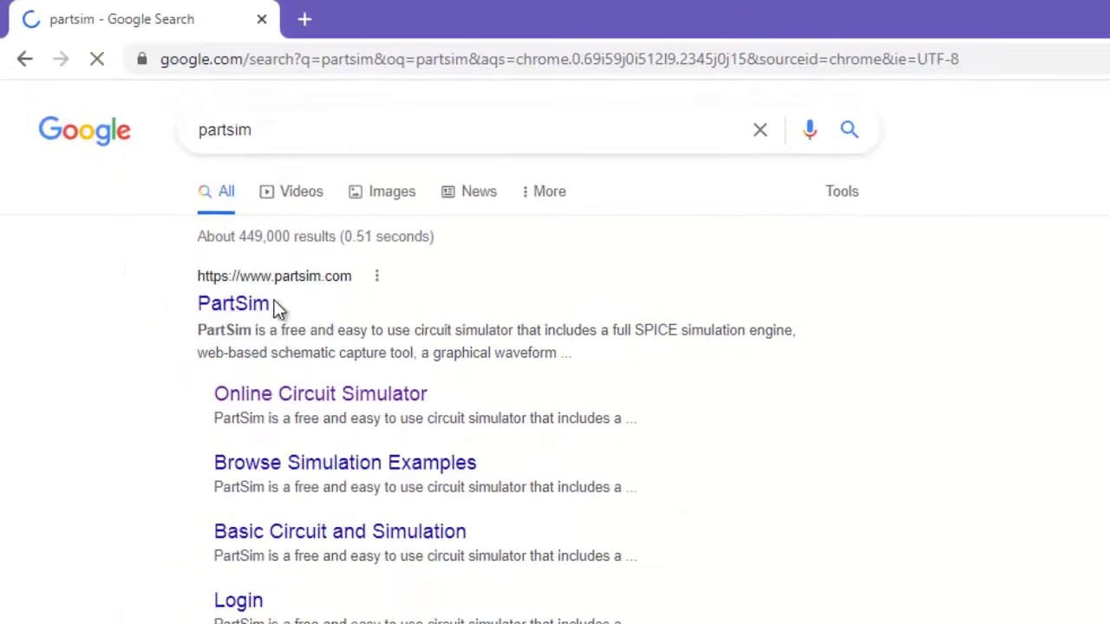
pyautogui.click(248, 310)
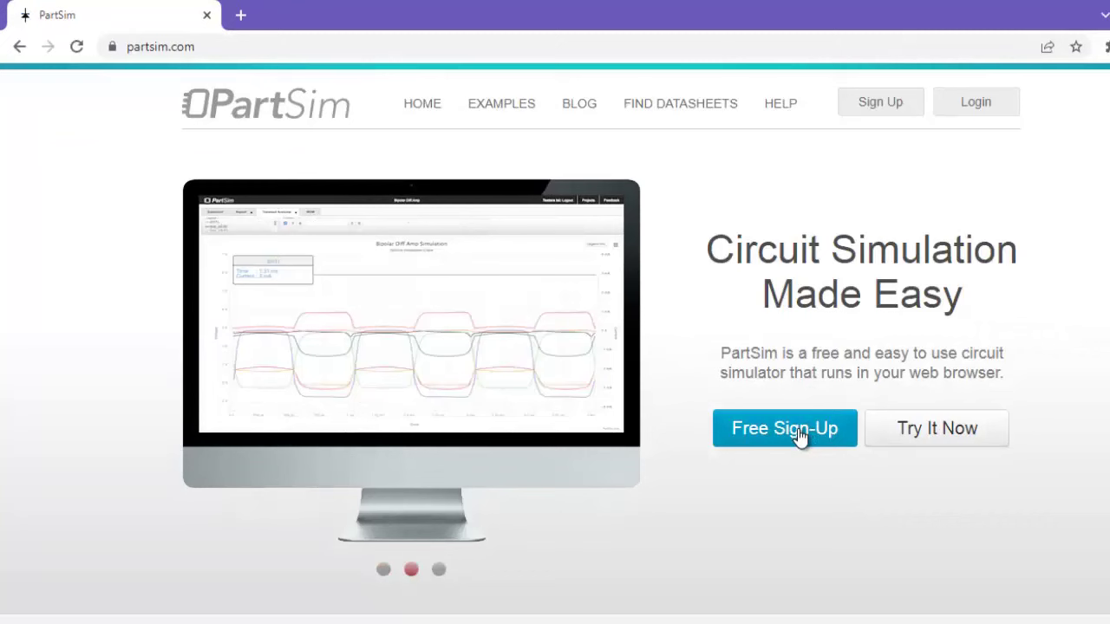
# Launch the PartSim simulator from the home page's Try It Now button
pyautogui.click(920, 427)
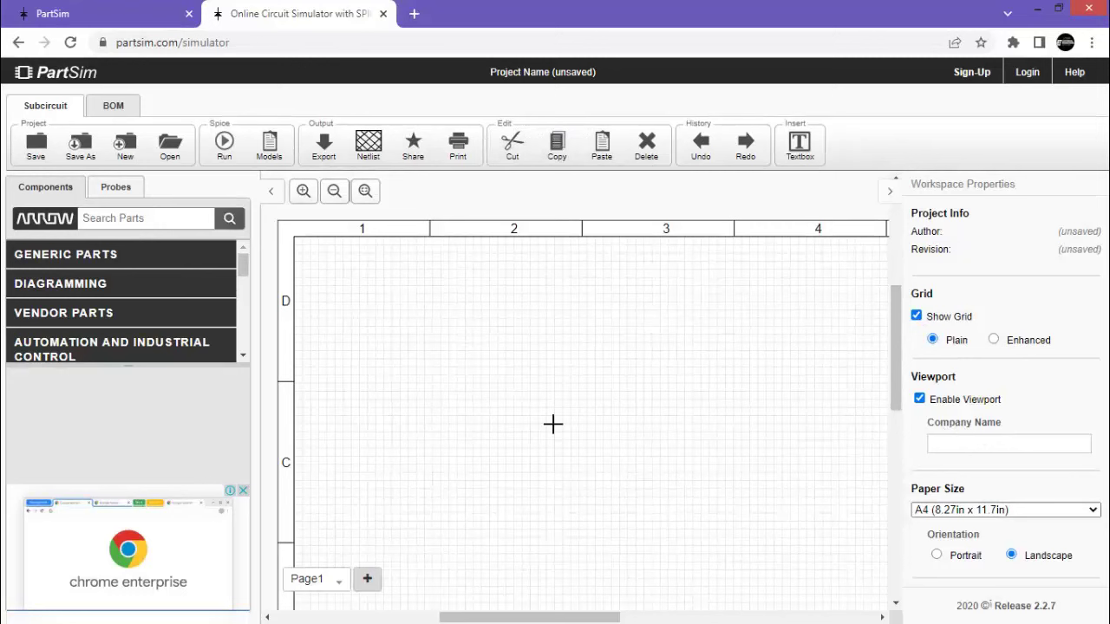
# Place a ground, a general capacitor C1 and two 1K resistors R1 and R2 on the schematic
pyautogui.click(104, 258)
pyautogui.moveTo(86, 405)
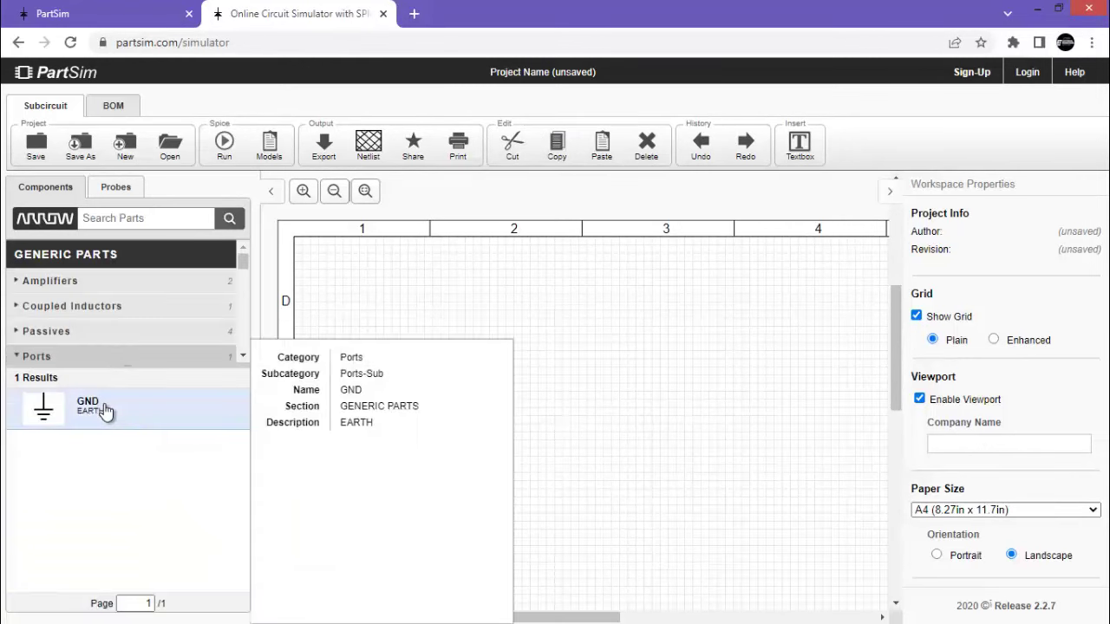
pyautogui.moveTo(108, 413); pyautogui.dragTo(416, 486)
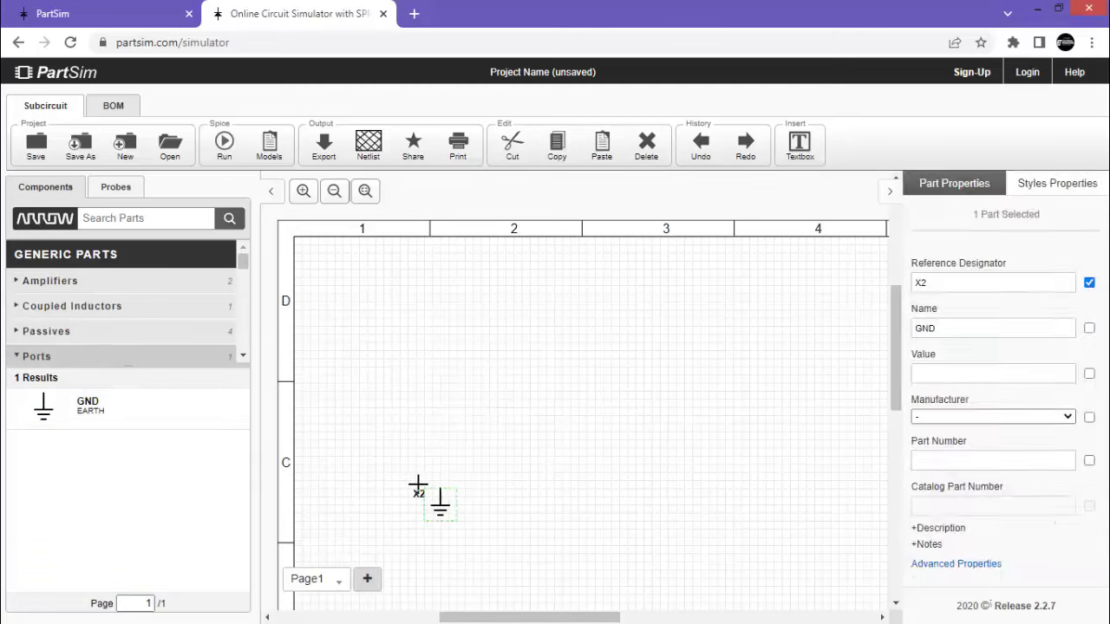
pyautogui.click(165, 333)
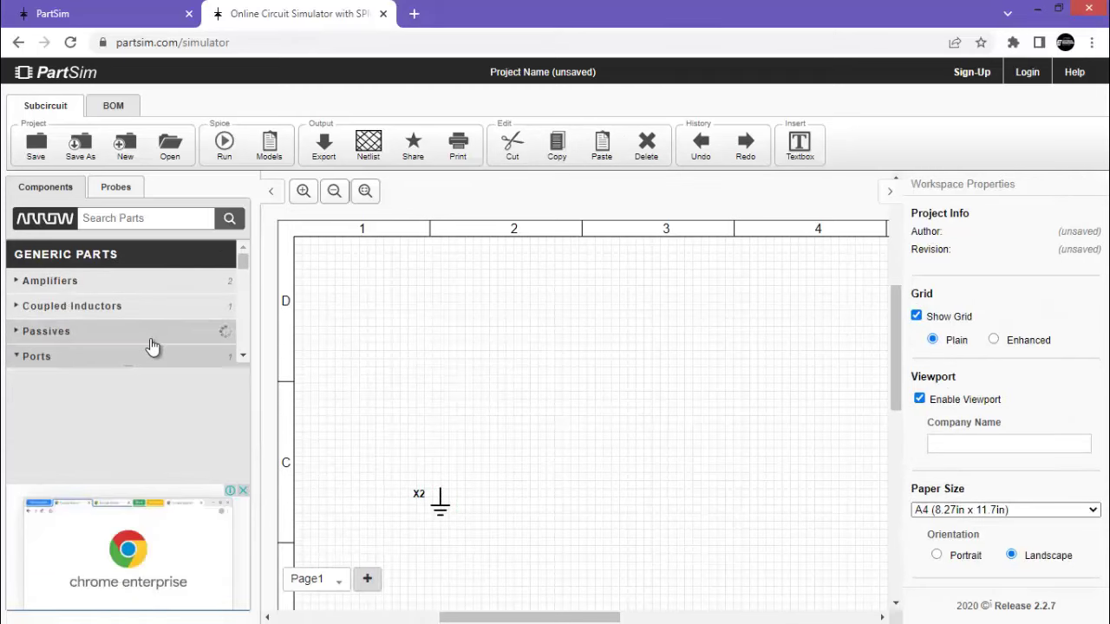
pyautogui.moveTo(130, 403); pyautogui.dragTo(520, 343)
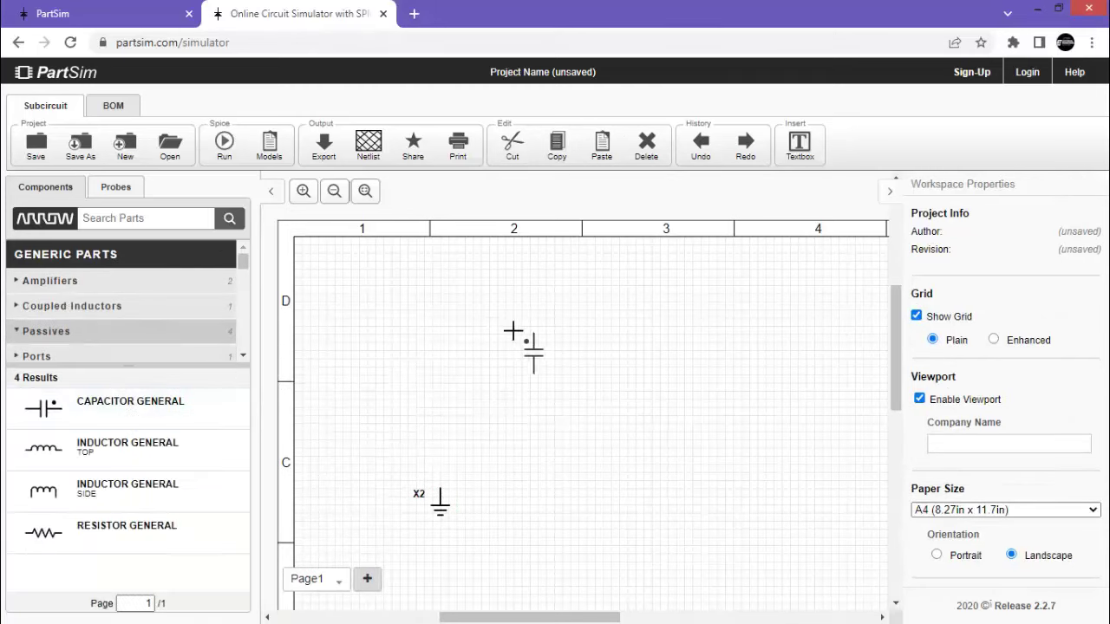
pyautogui.moveTo(136, 525); pyautogui.dragTo(441, 323)
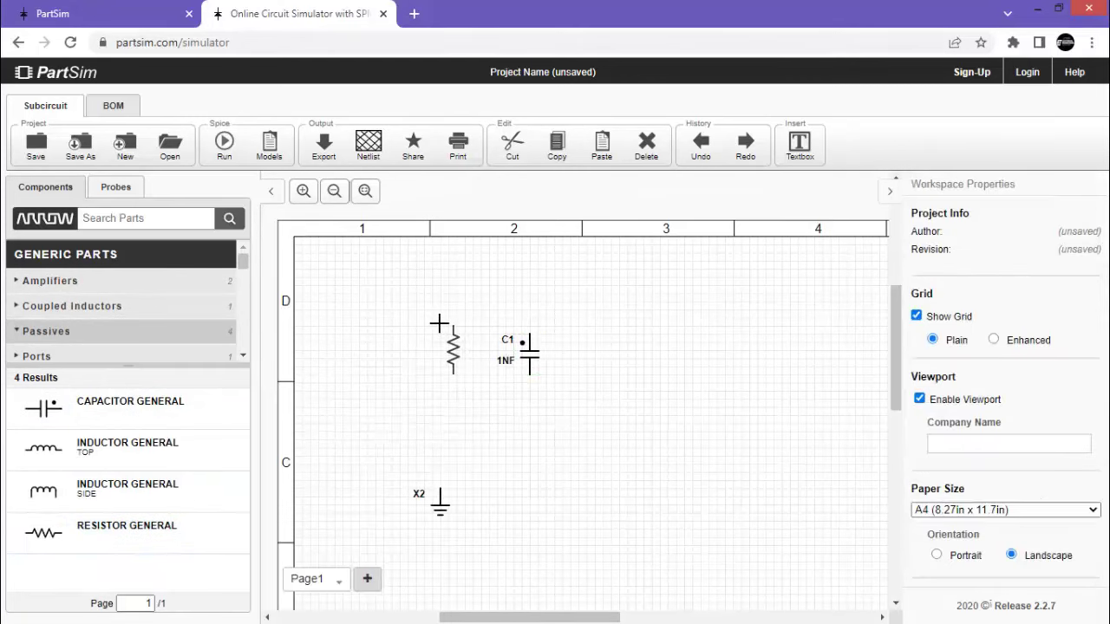
pyautogui.moveTo(138, 533); pyautogui.dragTo(682, 390)
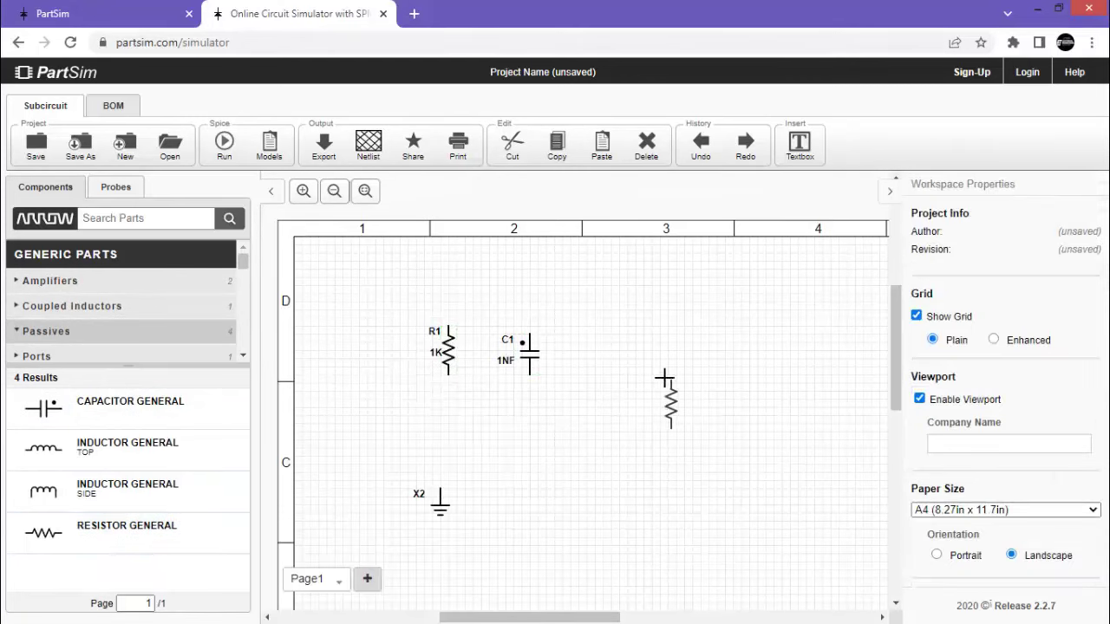
# Rotate R1 and C1 horizontal, shift them right, and set R1 just left of C1
pyautogui.moveTo(559, 303); pyautogui.dragTo(403, 432)
pyautogui.rightClick(446, 351)
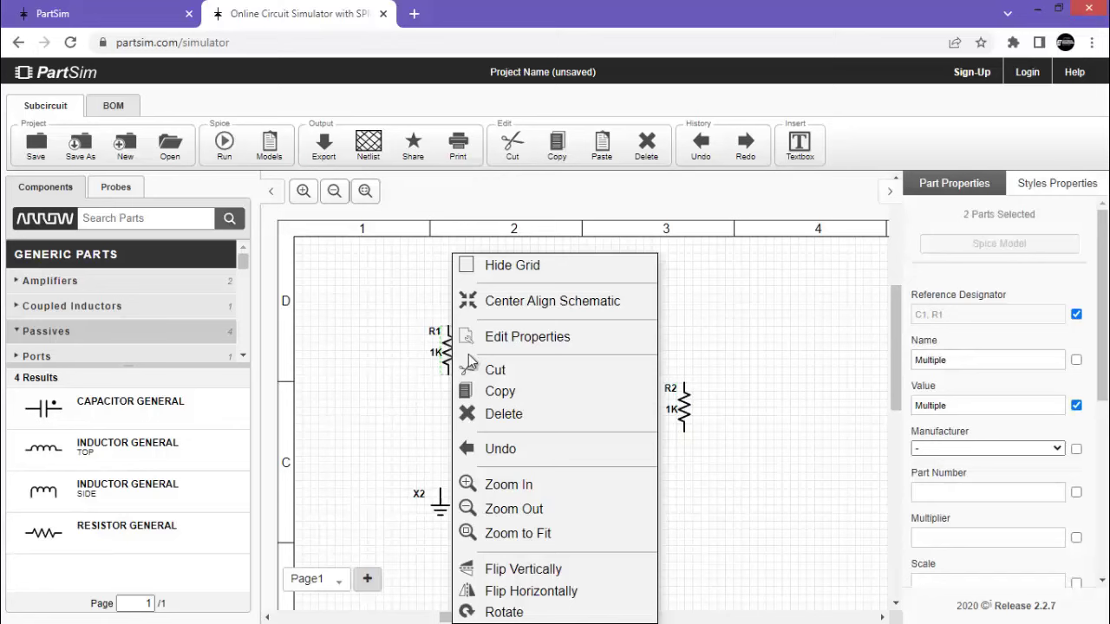
pyautogui.click(555, 607)
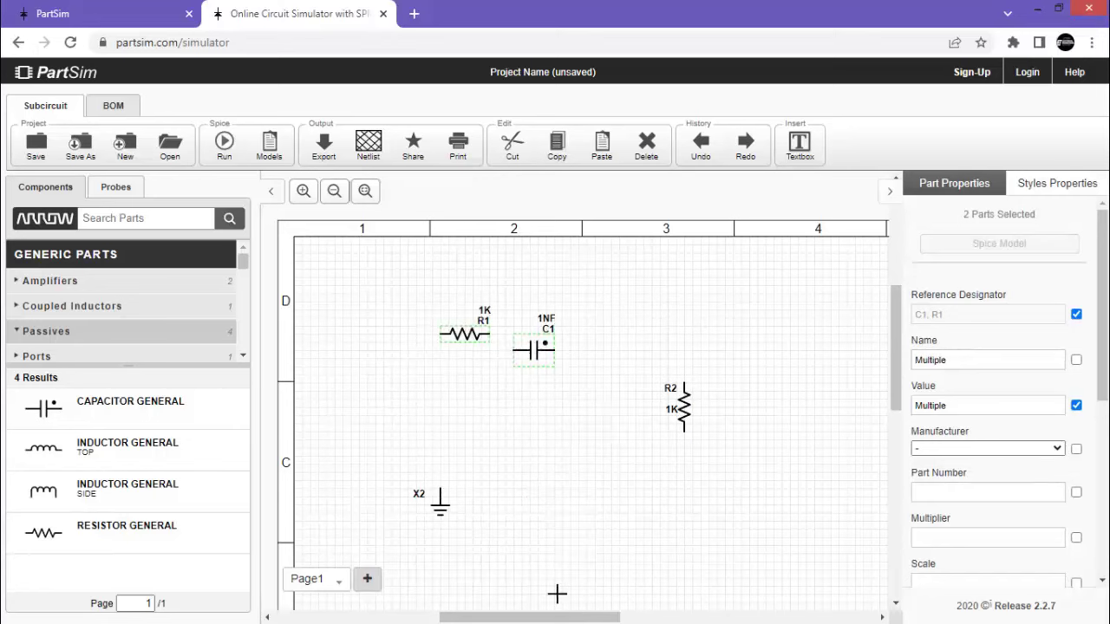
pyautogui.moveTo(534, 347); pyautogui.dragTo(631, 338)
pyautogui.click(545, 357)
pyautogui.moveTo(559, 326); pyautogui.dragTo(529, 342)
pyautogui.click(538, 429)
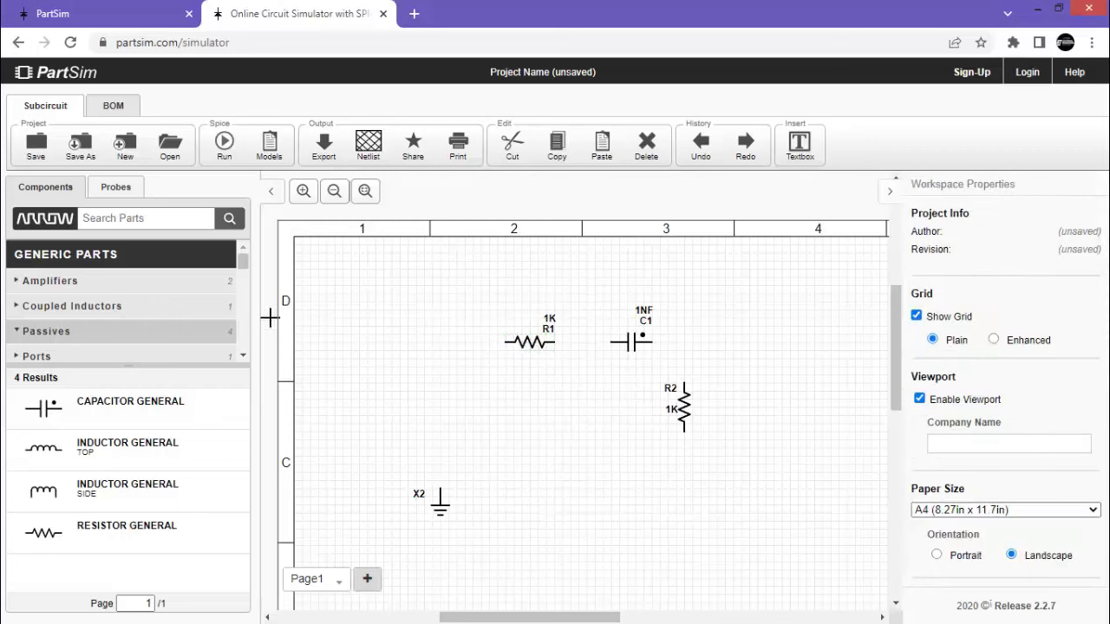
# Add an AC voltage source, wiring its lower terminal to ground and its upper terminal to R1
pyautogui.scroll(-3, 243, 265)
pyautogui.click(179, 303)
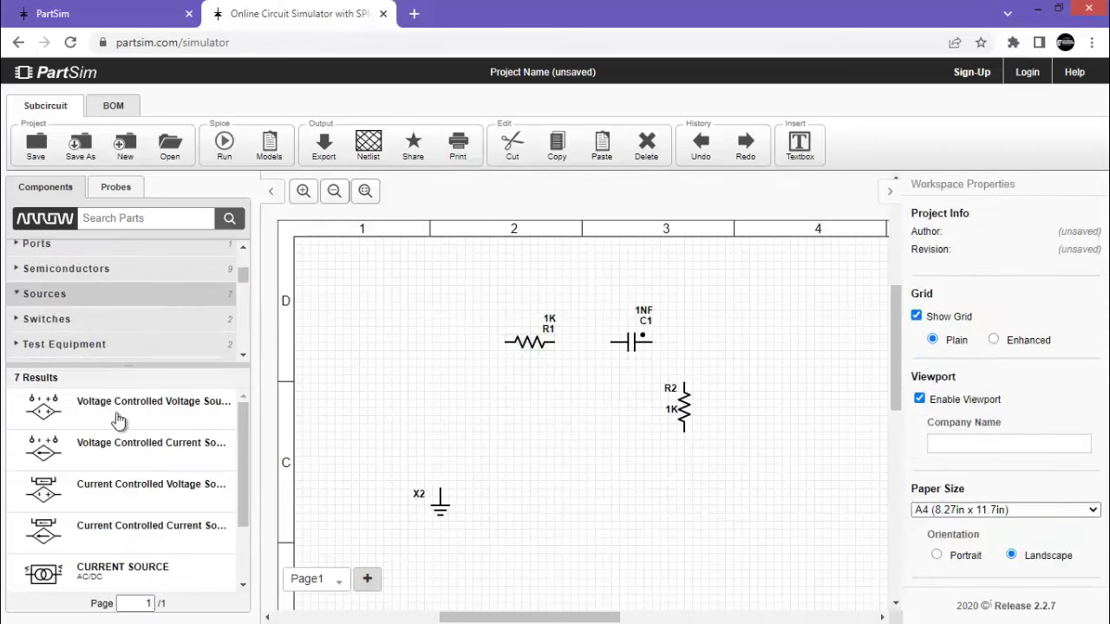
pyautogui.moveTo(240, 470); pyautogui.dragTo(243, 538)
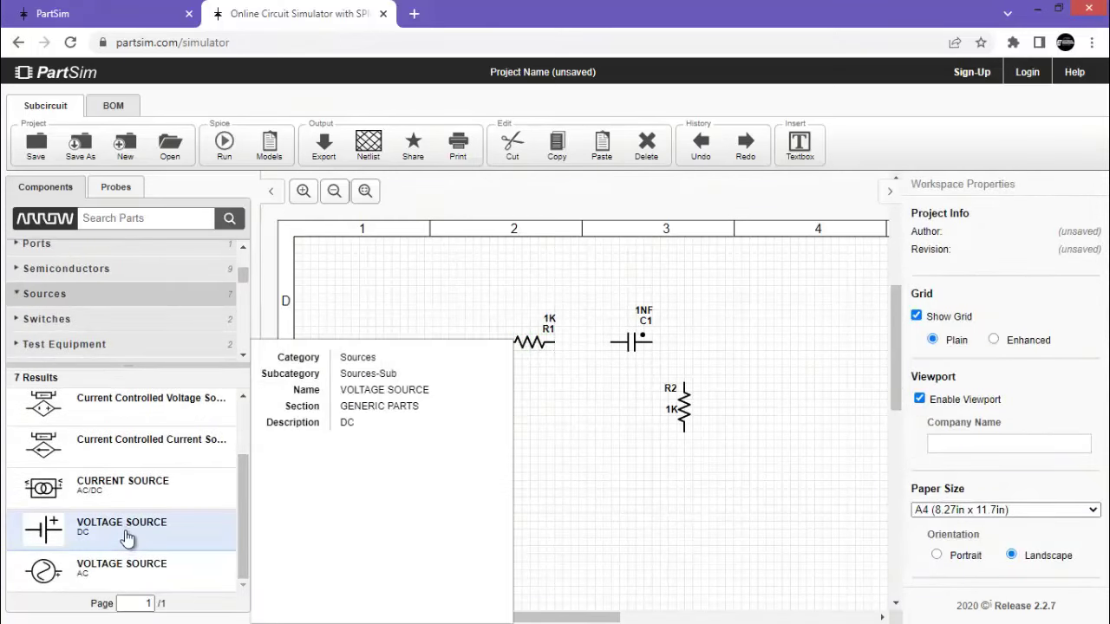
pyautogui.moveTo(125, 568)
pyautogui.mouseDown()
pyautogui.moveTo(352, 433)
pyautogui.moveTo(426, 368)
pyautogui.mouseUp()
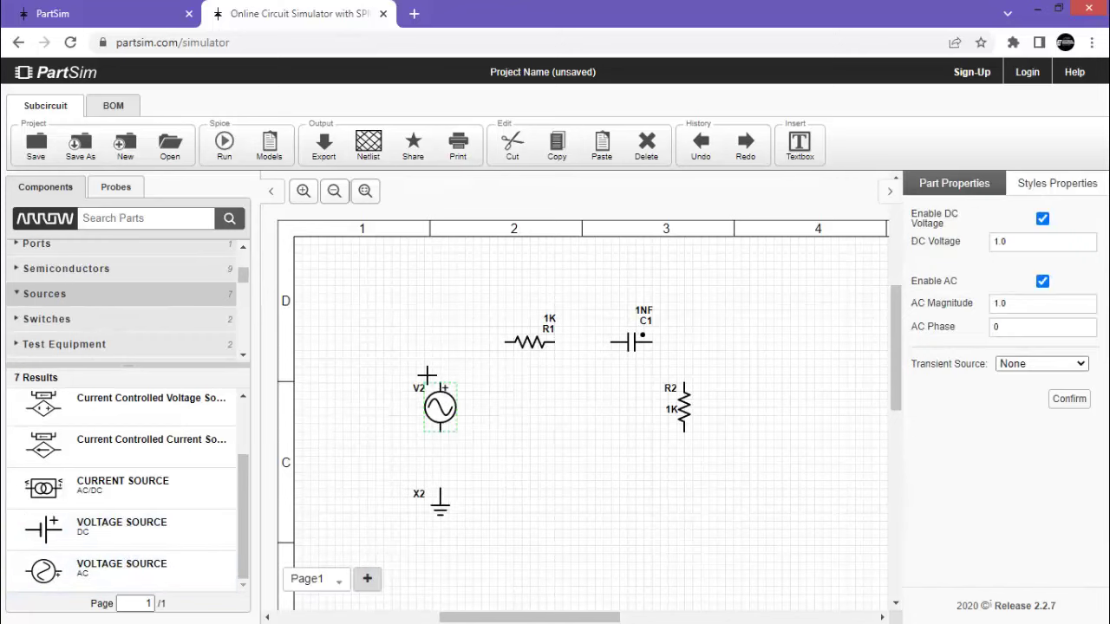
pyautogui.moveTo(441, 432); pyautogui.dragTo(440, 481)
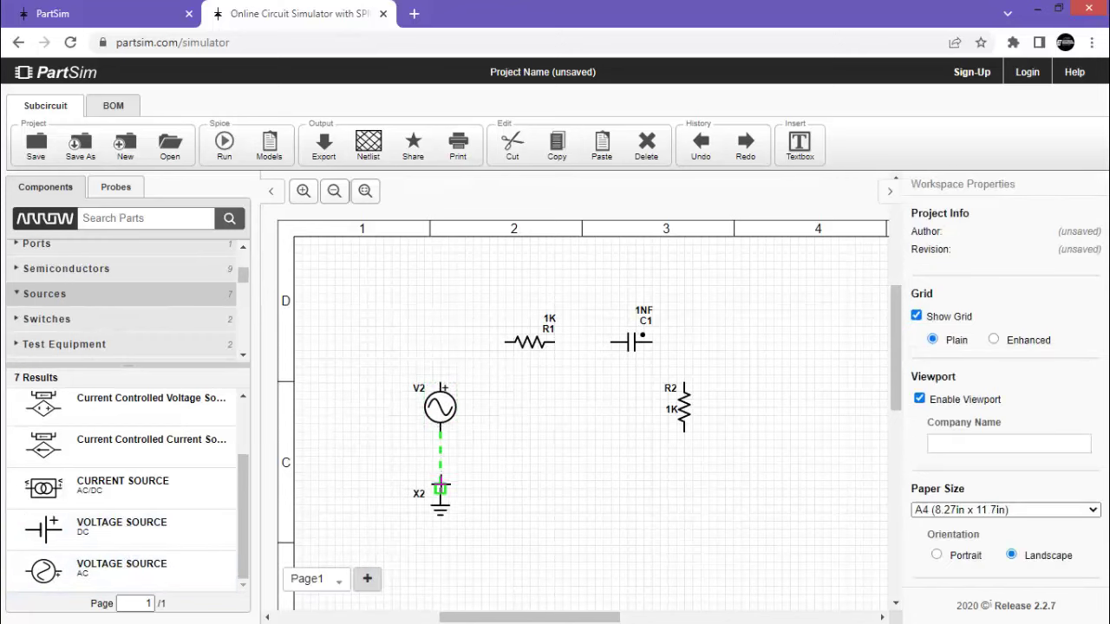
pyautogui.moveTo(441, 382)
pyautogui.mouseDown()
pyautogui.moveTo(518, 343)
pyautogui.moveTo(626, 342)
pyautogui.moveTo(668, 363)
pyautogui.moveTo(685, 344)
pyautogui.moveTo(684, 378)
pyautogui.mouseUp()
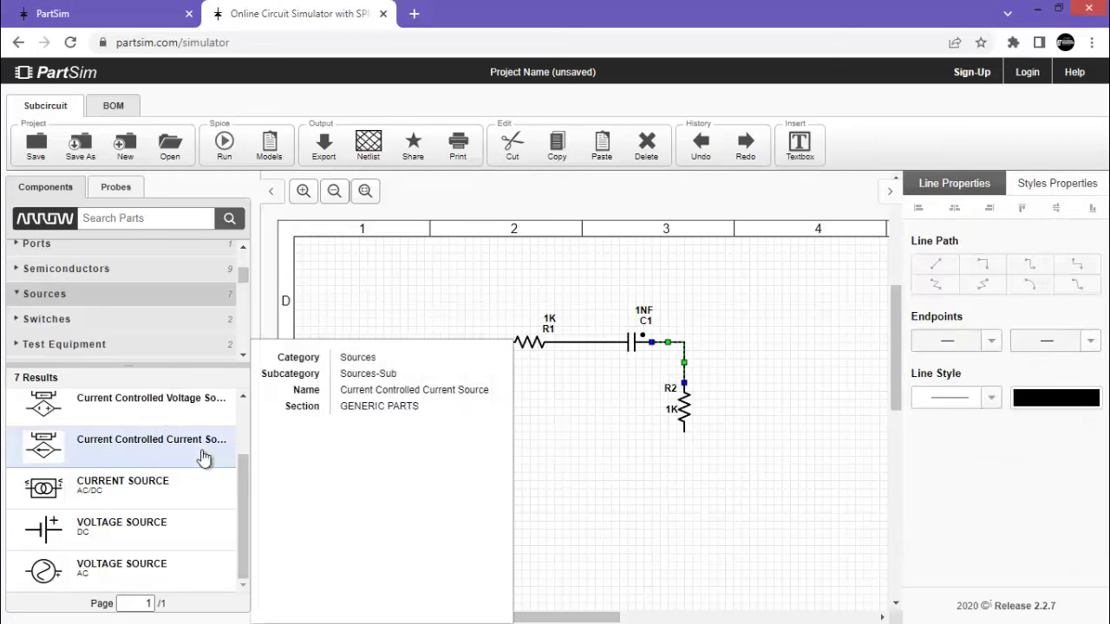
# Place a second ground below R2 and inspect the V2 source's settings
pyautogui.click(78, 245)
pyautogui.moveTo(47, 408); pyautogui.dragTo(684, 464)
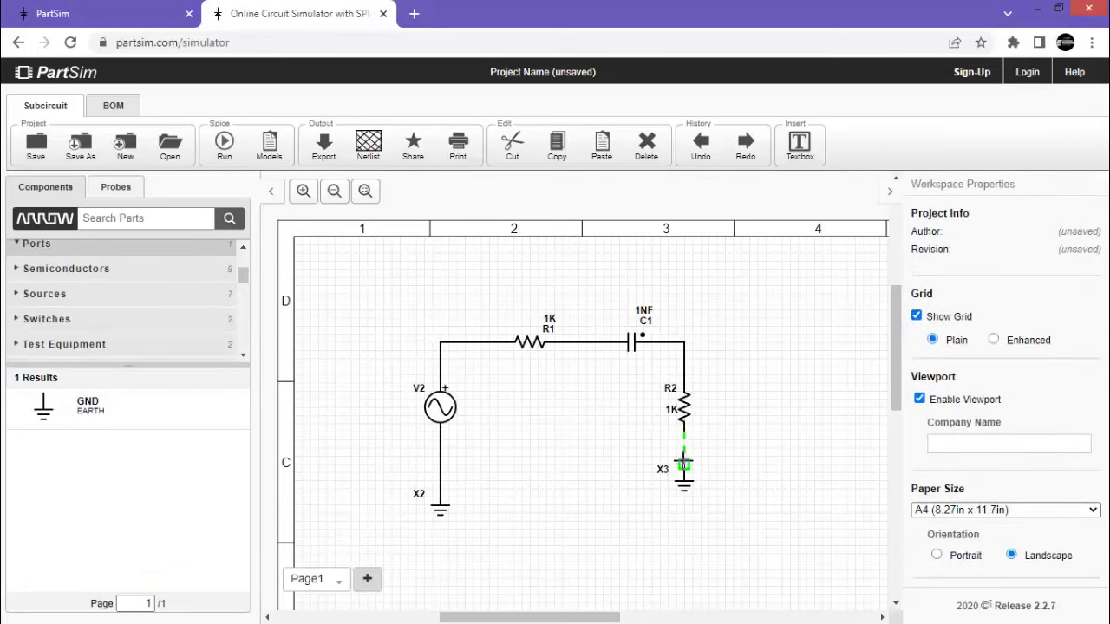
pyautogui.click(444, 409)
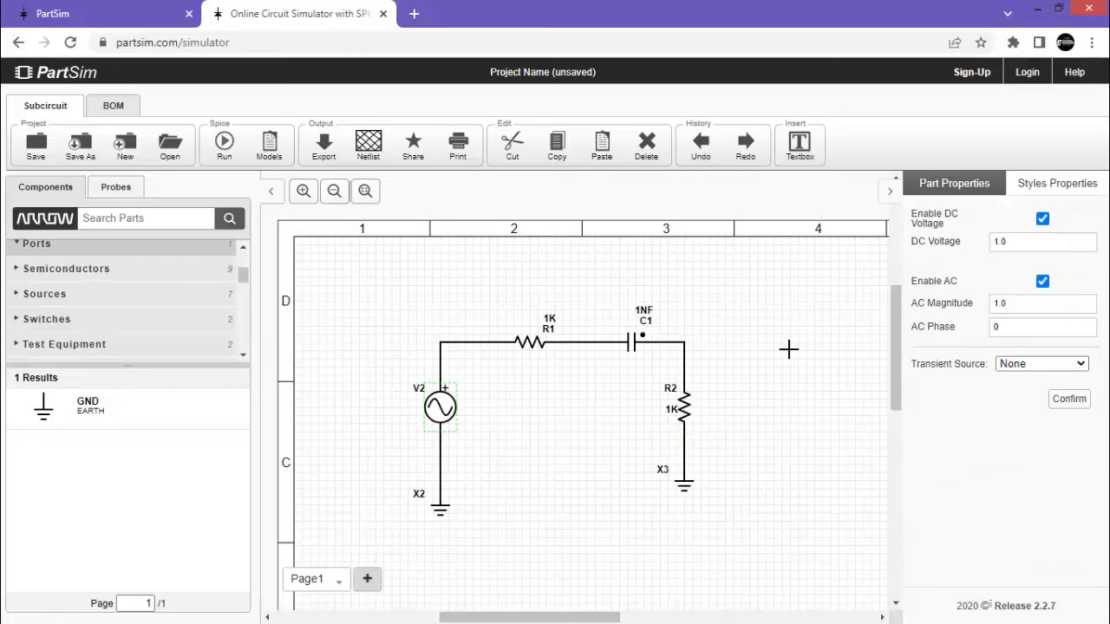
# Change R1's value to 100 and C1's value to 100NF
pyautogui.click(531, 340)
pyautogui.press('BackSpace')
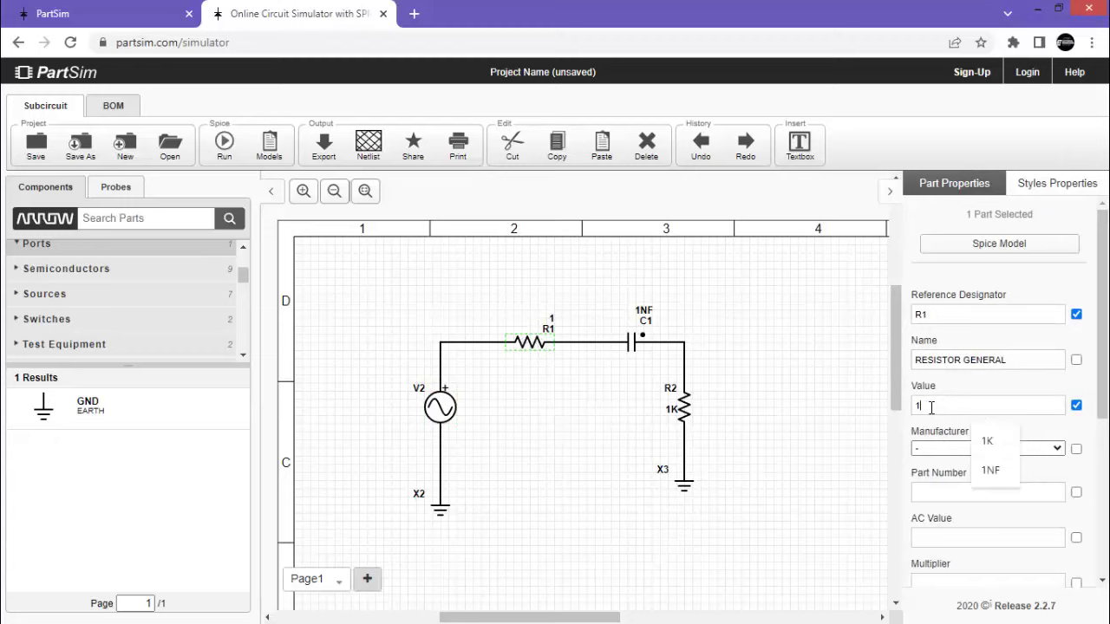
pyautogui.write('00')
pyautogui.click(629, 344)
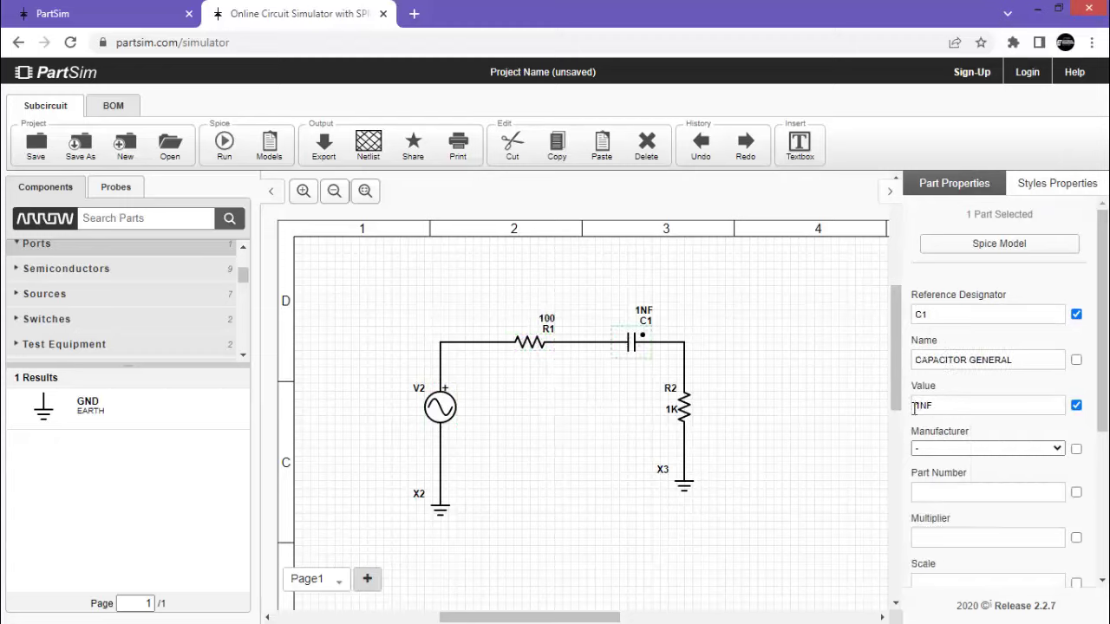
pyautogui.write('00')
pyautogui.click(831, 418)
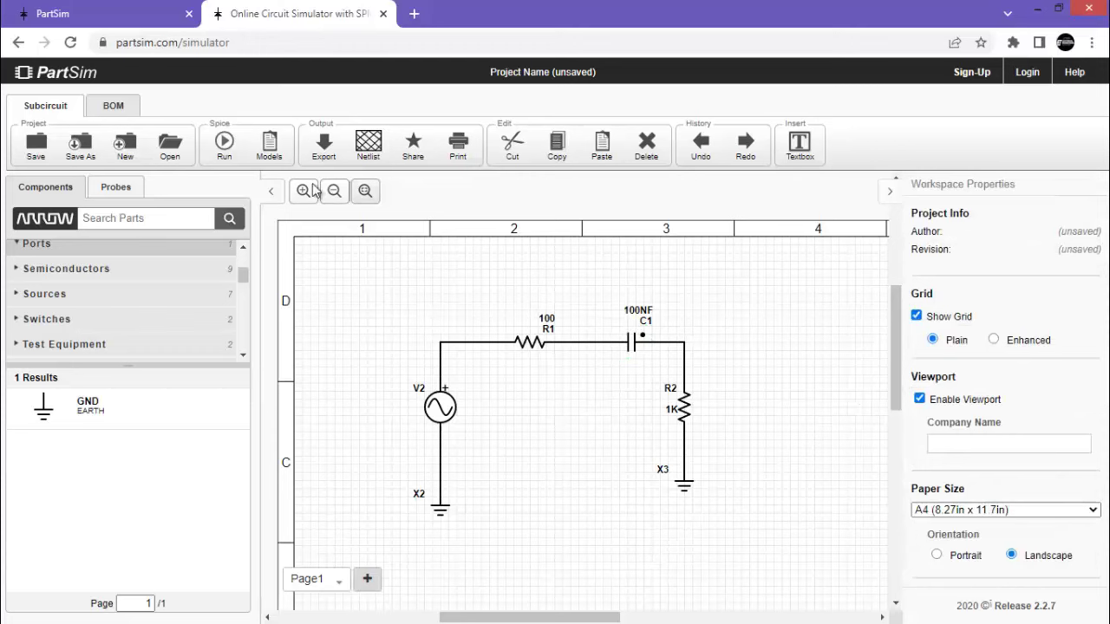
# Run the DC Bias and AC Analysis simulation, then return to the schematic
pyautogui.click(223, 143)
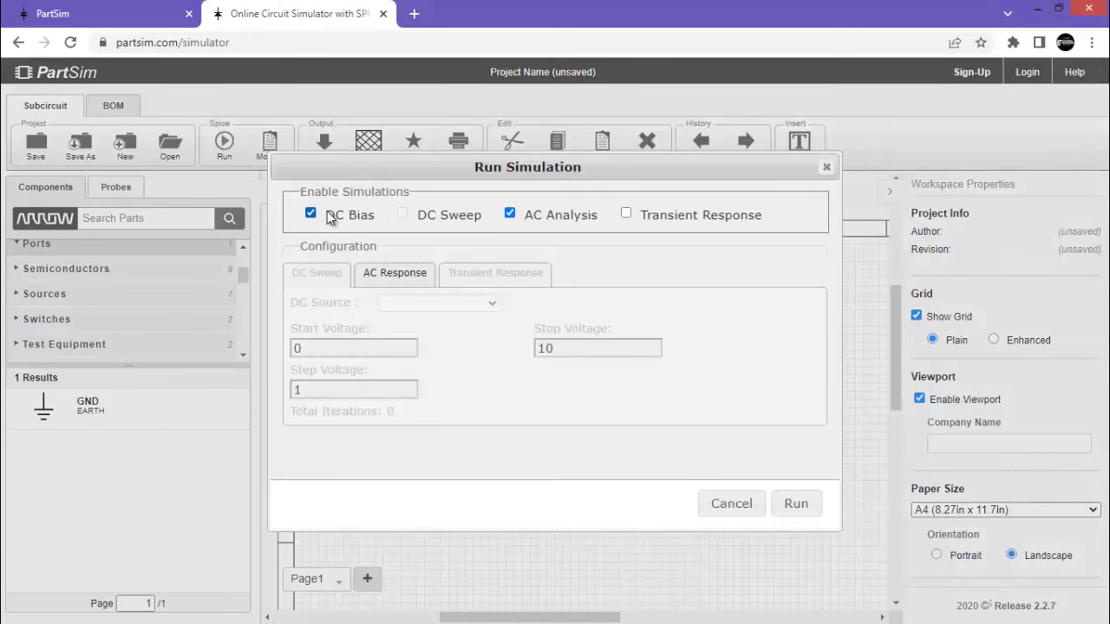
pyautogui.click(794, 504)
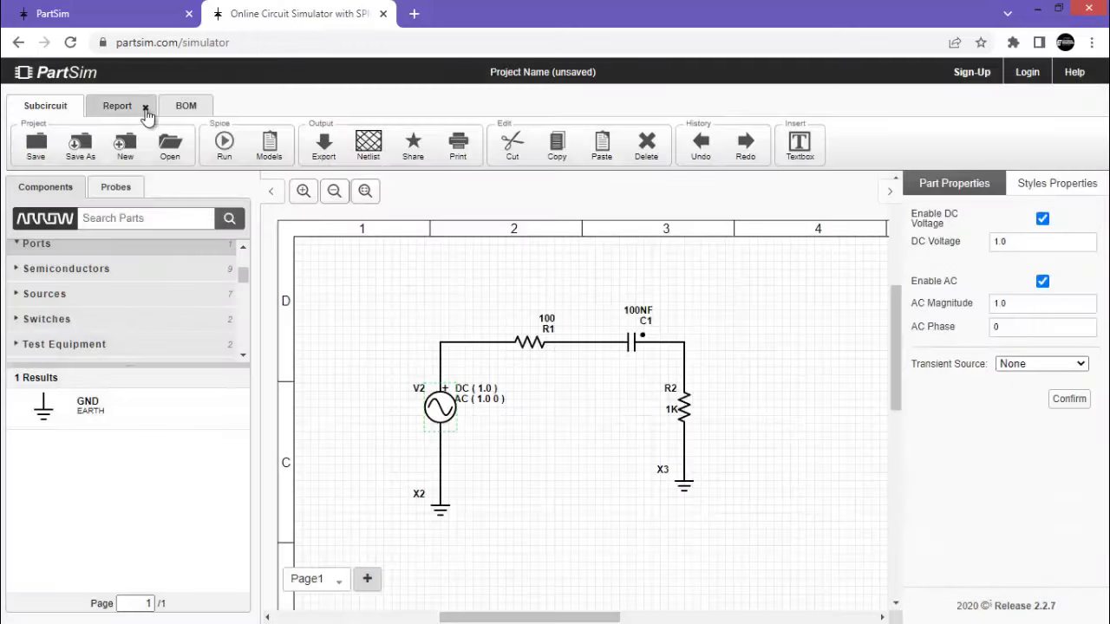
pyautogui.click(61, 118)
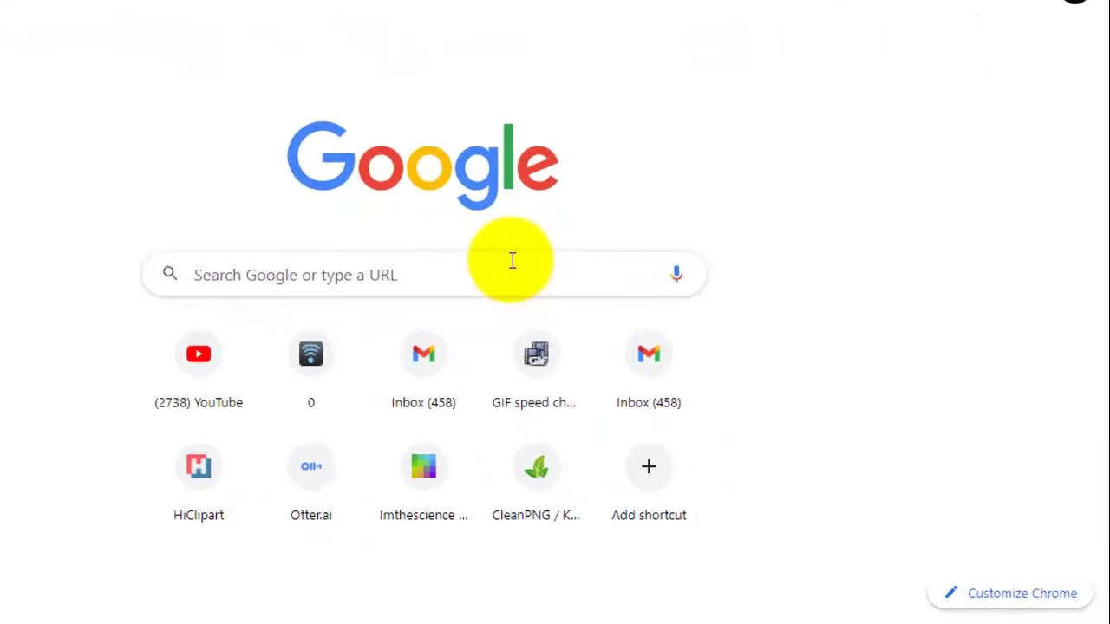
# Search Google for 'falstad' to reach the Falstad circuit simulator
pyautogui.click(513, 260)
pyautogui.write('al')
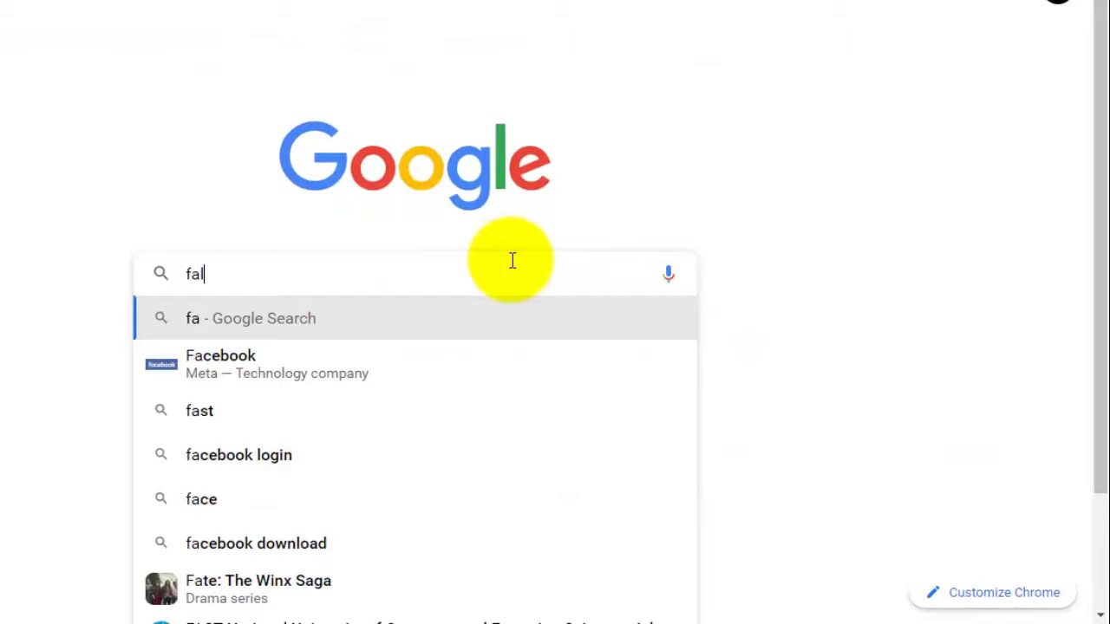
pyautogui.write('stad')
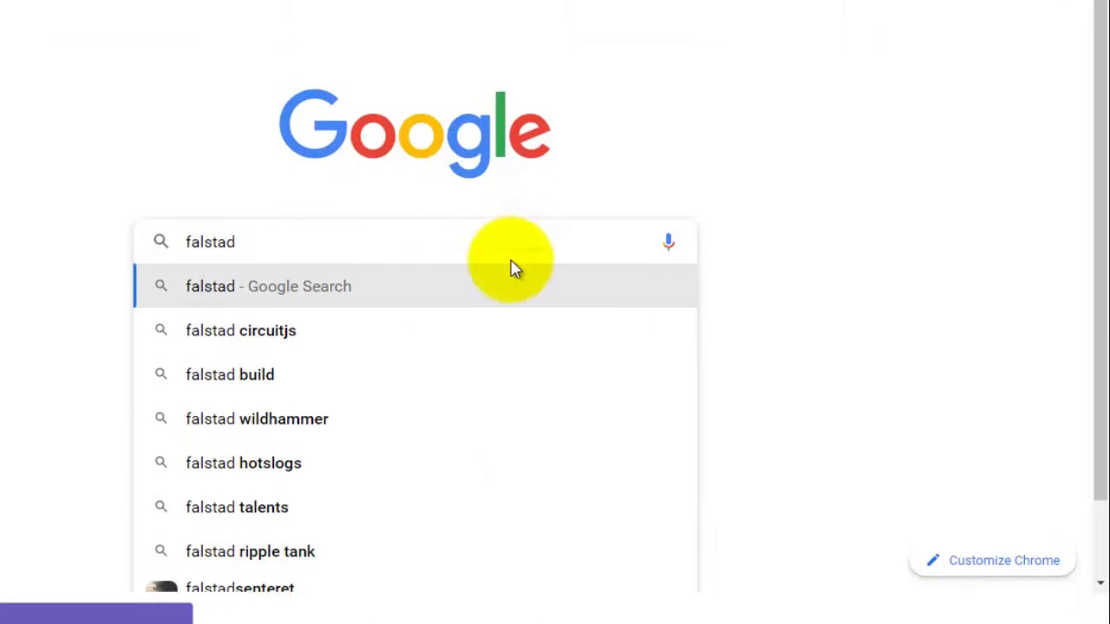
pyautogui.press('Return')
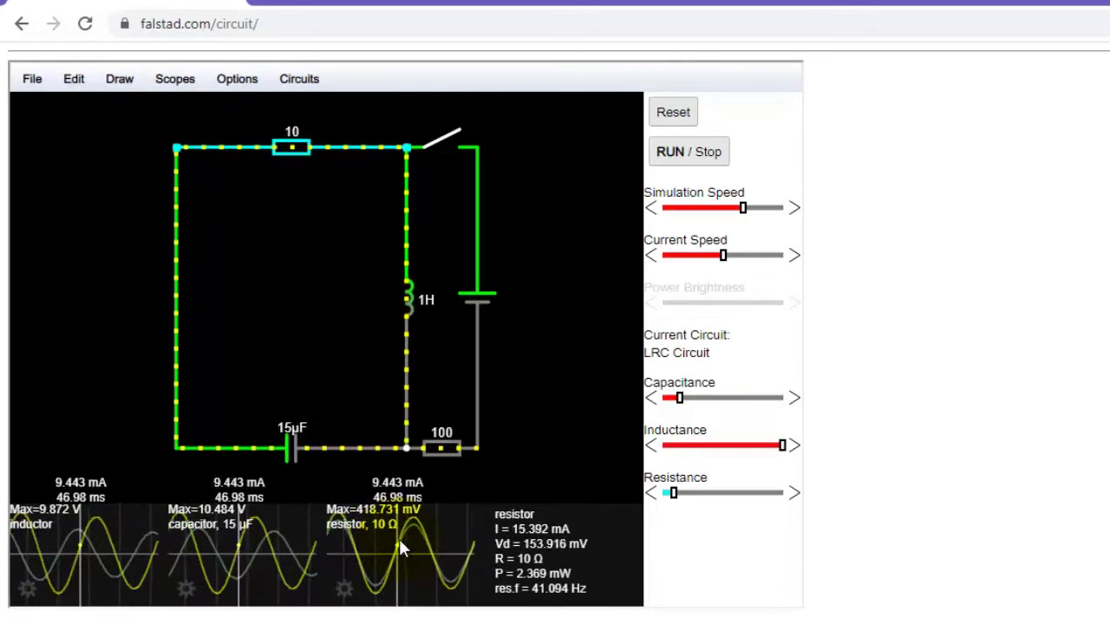
# Close and reopen the LRC circuit's switch, raise capacitance to 62 µF, and show the Basics example circuits
pyautogui.scroll(-1, 401, 232)
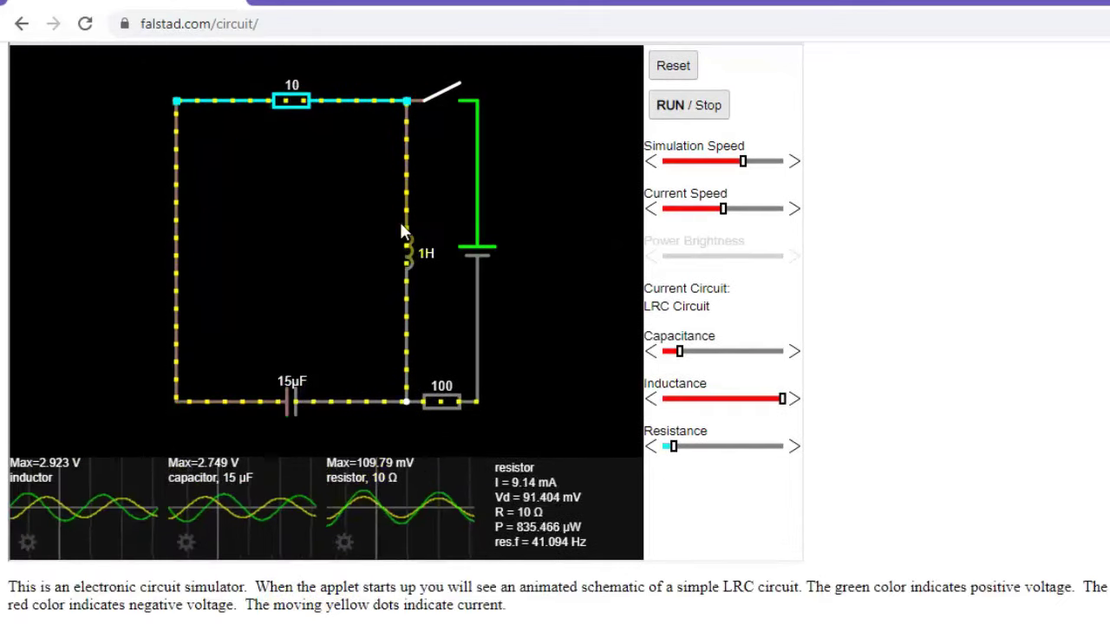
pyautogui.click(443, 88)
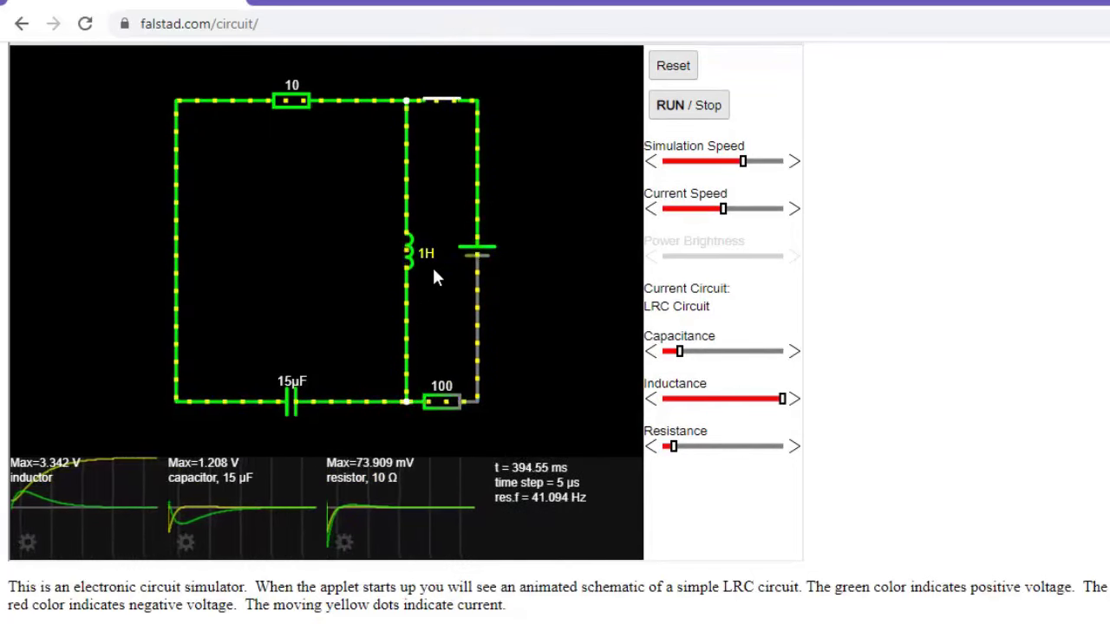
pyautogui.click(425, 110)
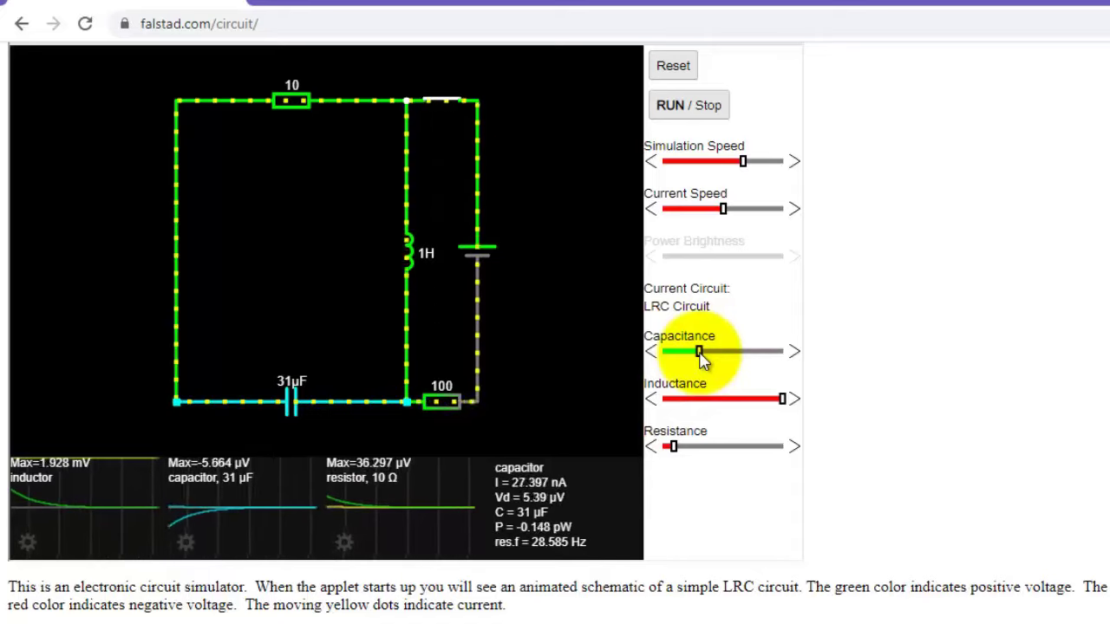
pyautogui.click(735, 354)
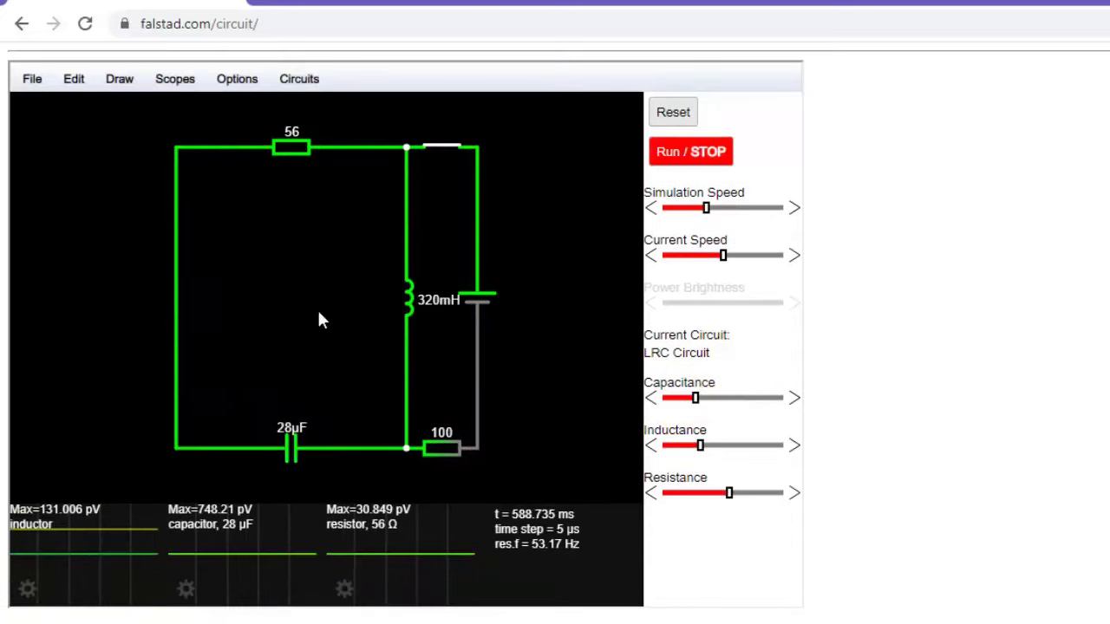
pyautogui.click(300, 79)
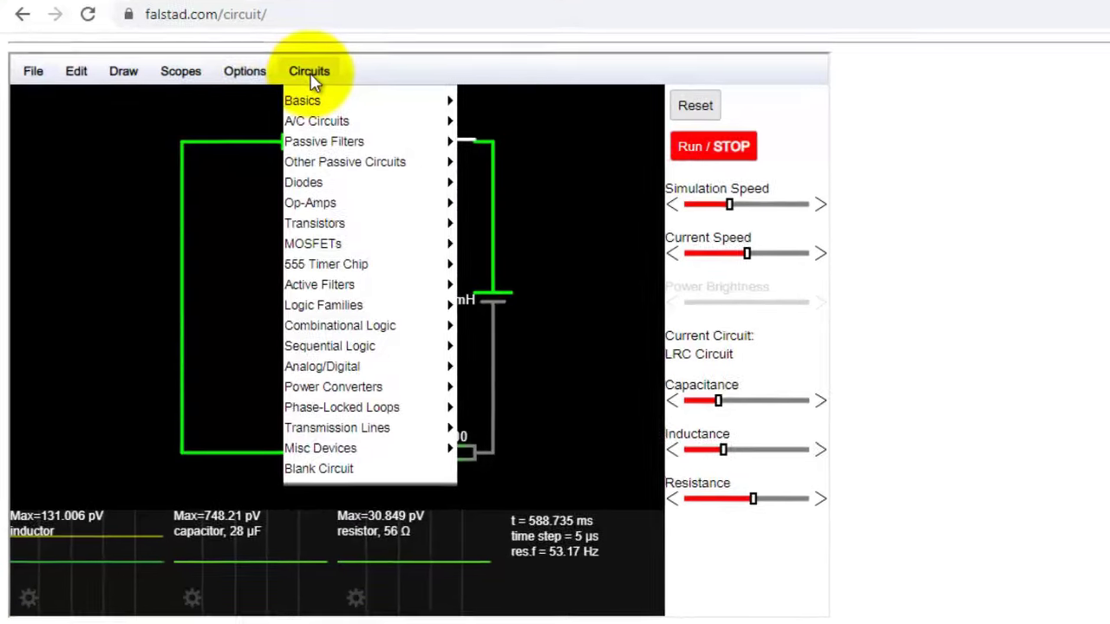
pyautogui.moveTo(388, 40)
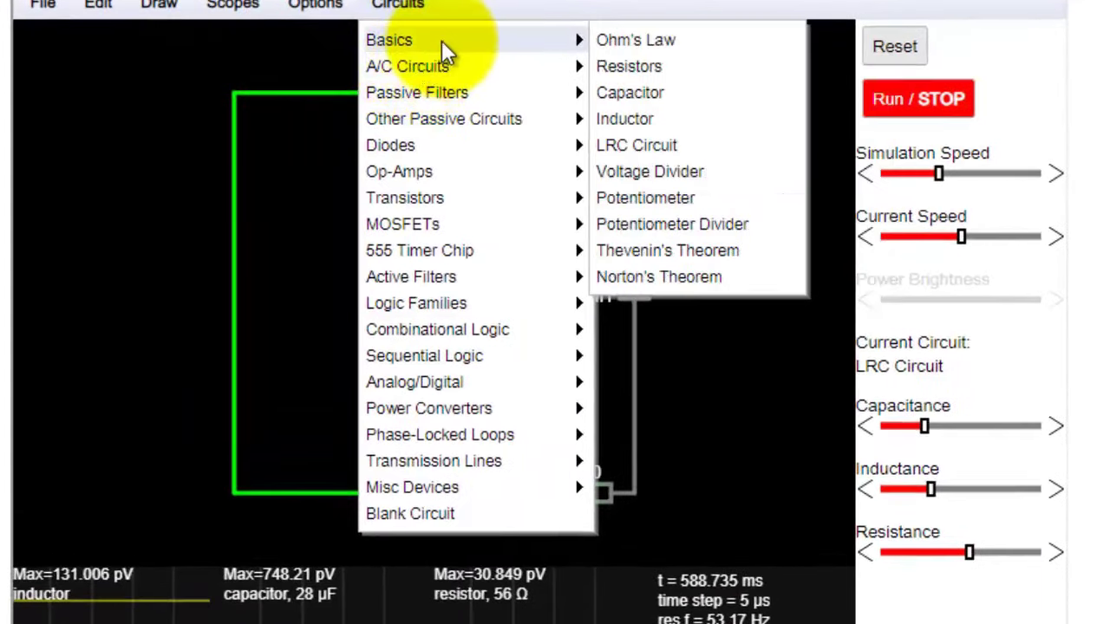
# Load the Ohm's Law example and lower its supply voltage from 5 V to 2.3 V
pyautogui.click(647, 42)
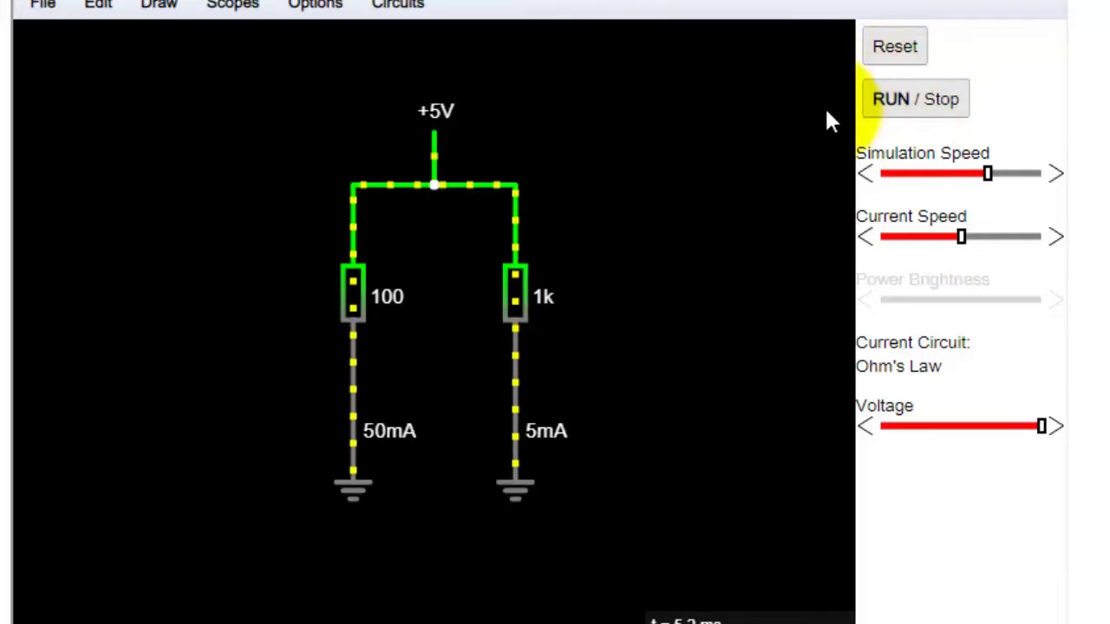
pyautogui.click(1007, 424)
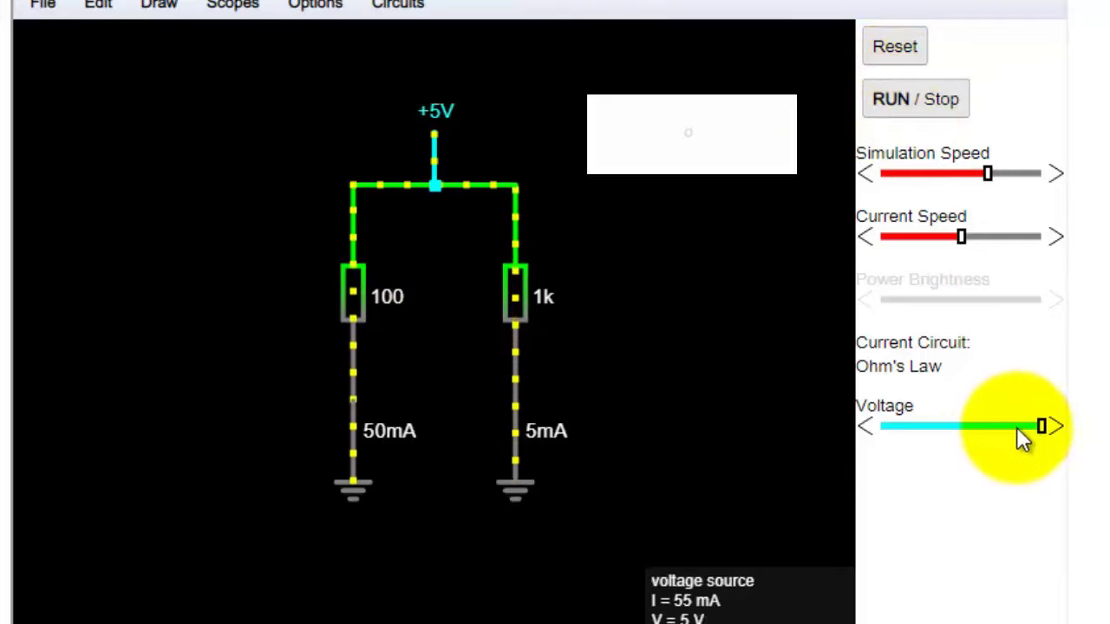
pyautogui.moveTo(1008, 425); pyautogui.dragTo(955, 425)
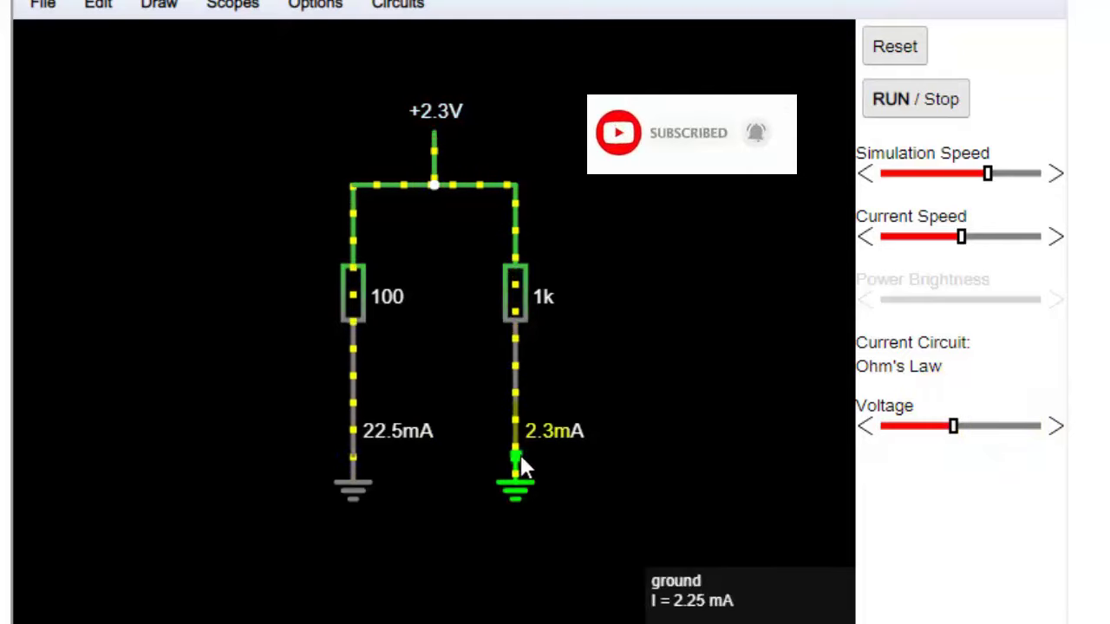
pyautogui.click(407, 19)
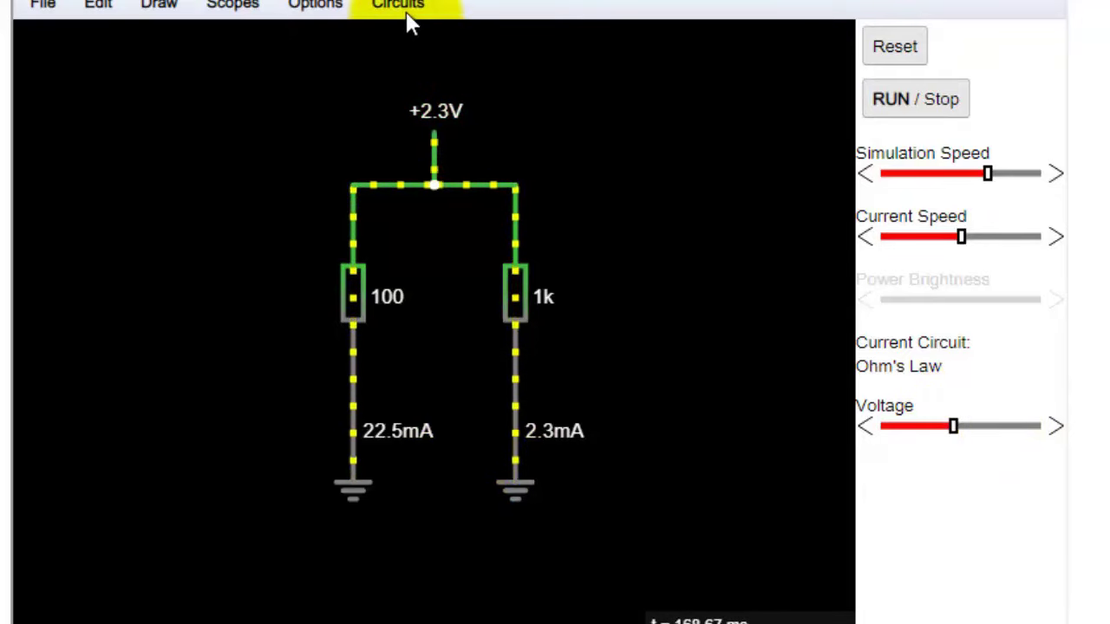